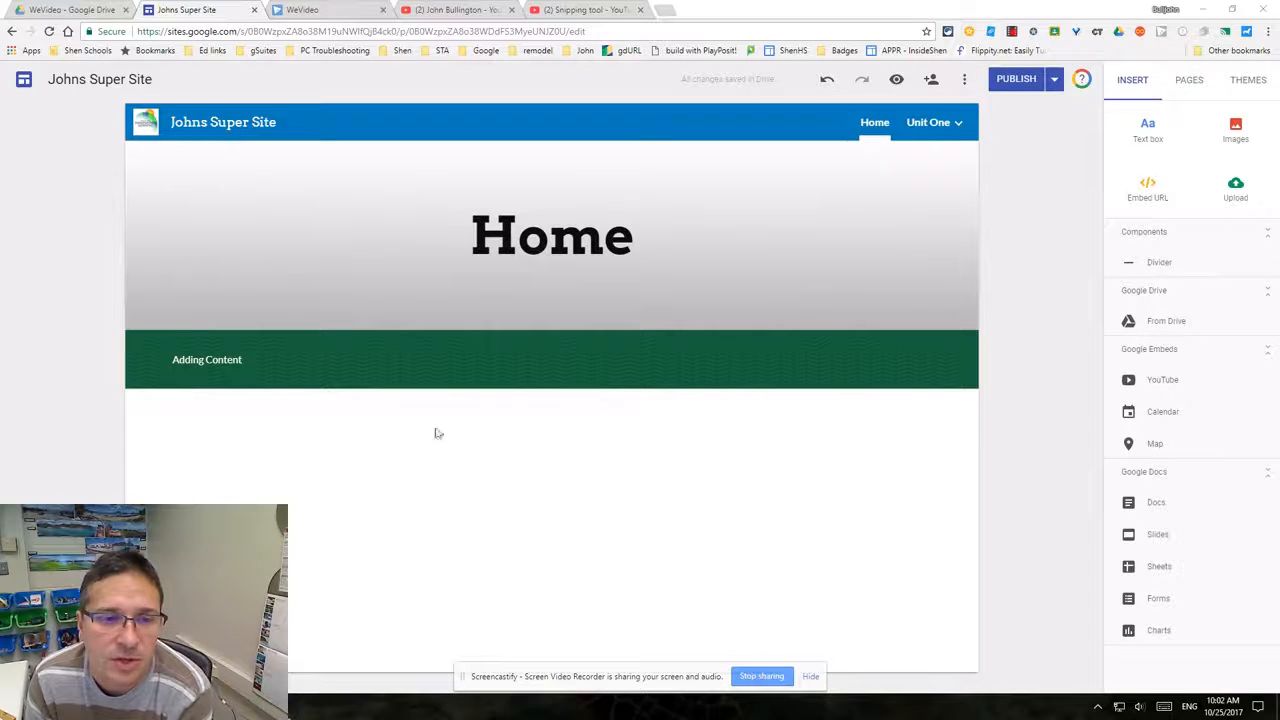
# - Add a text box reading "Column 2" to the green section beside the Adding Content text
pyautogui.doubleClick(808, 361)
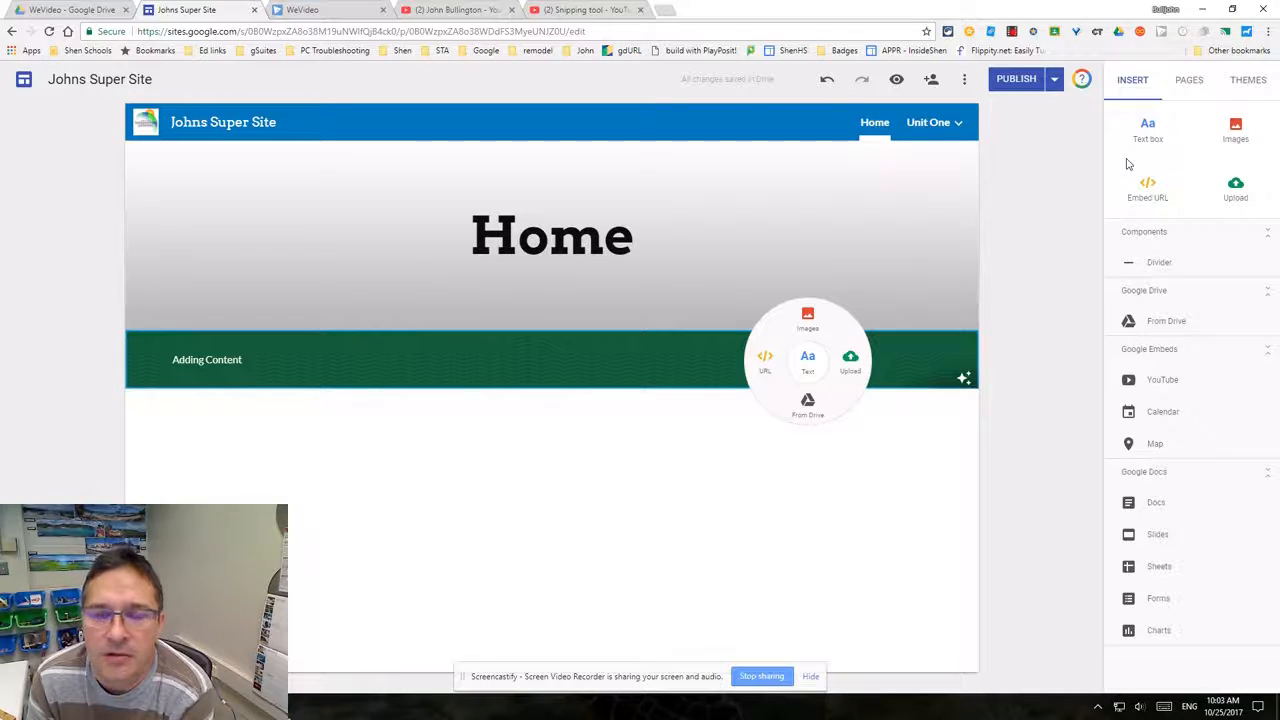
pyautogui.click(808, 364)
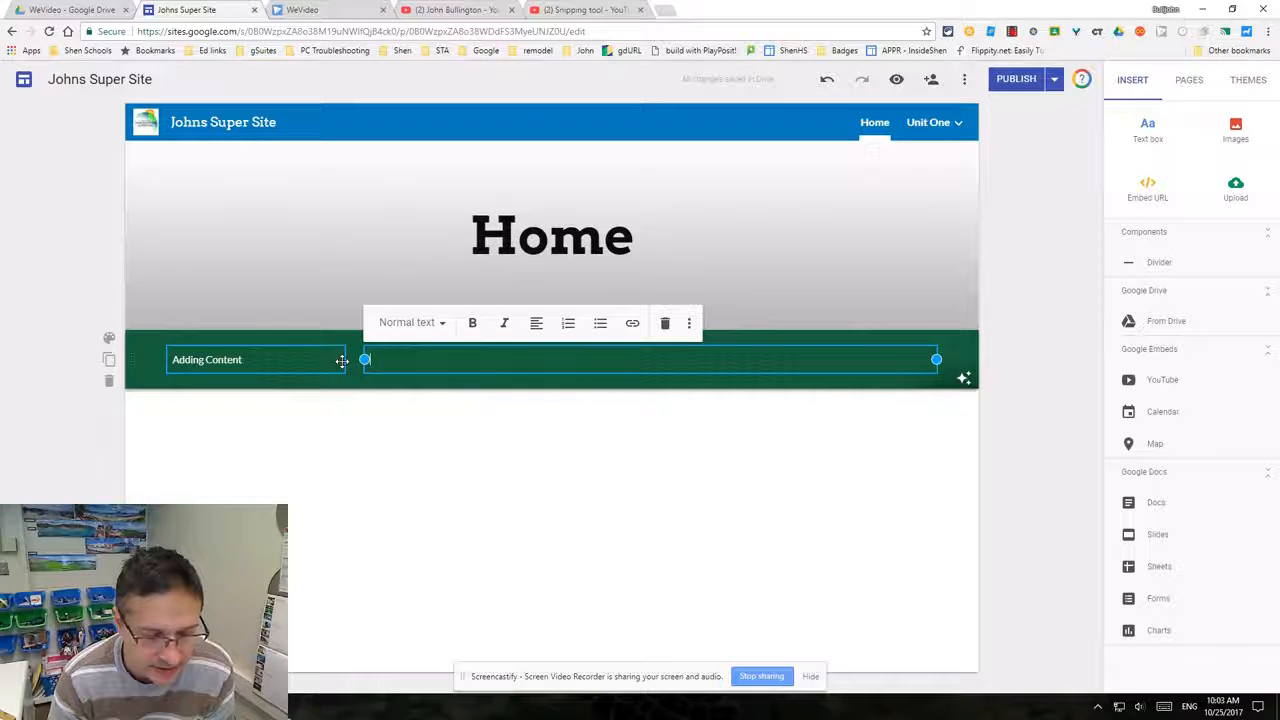
pyautogui.write('Column 2')
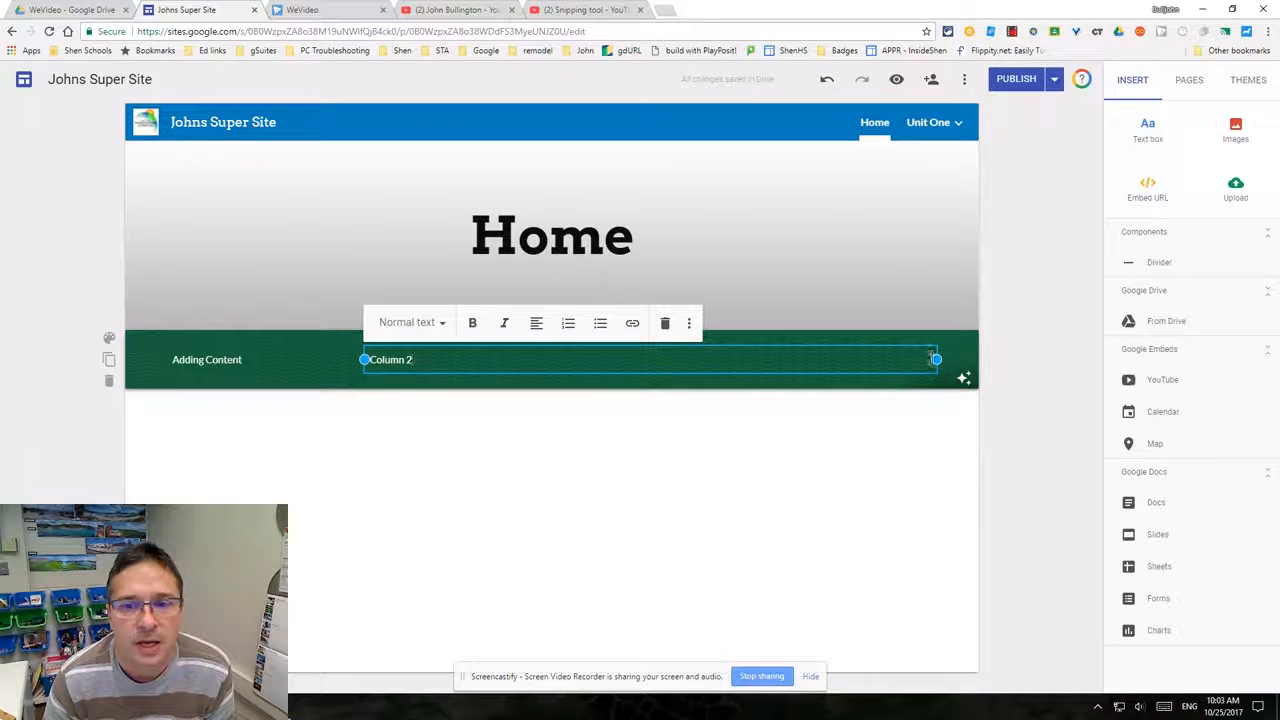
# - Narrow the Column 2 text box and add another text box reading "Column 3" at the right end of the green section
pyautogui.moveTo(936, 360); pyautogui.dragTo(739, 360)
pyautogui.doubleClick(888, 359)
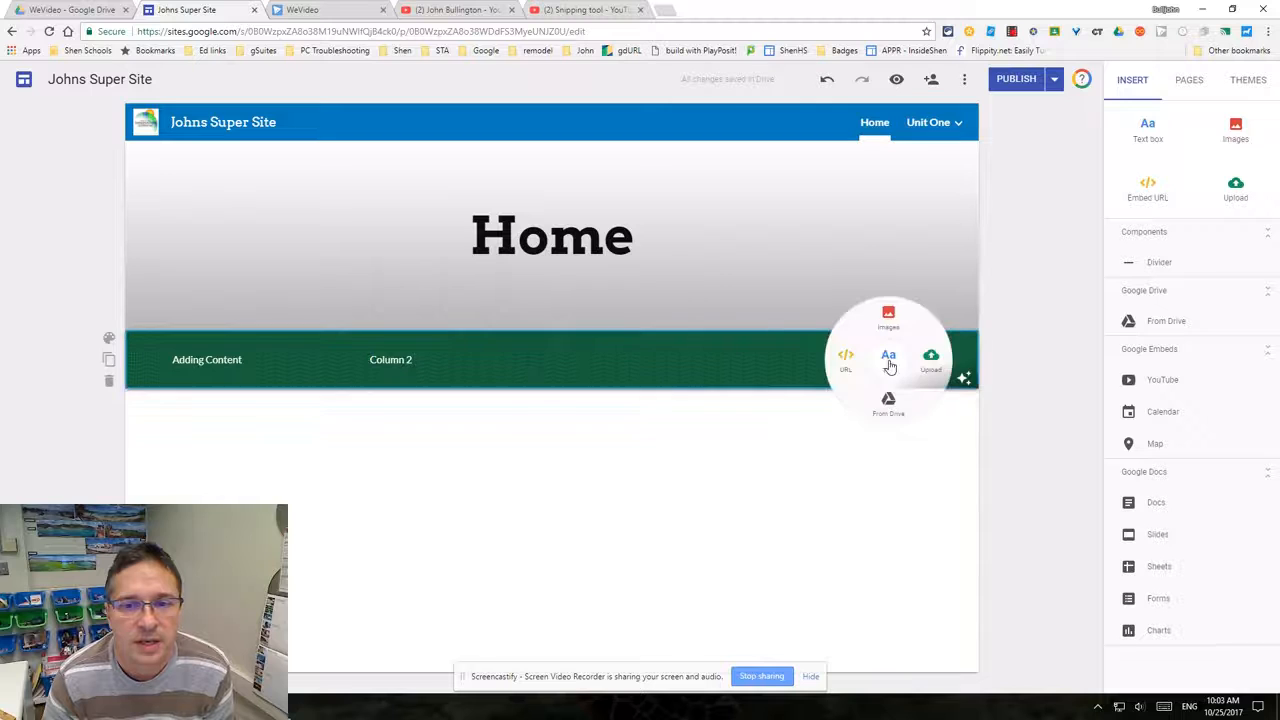
pyautogui.click(888, 359)
pyautogui.write('Column 3')
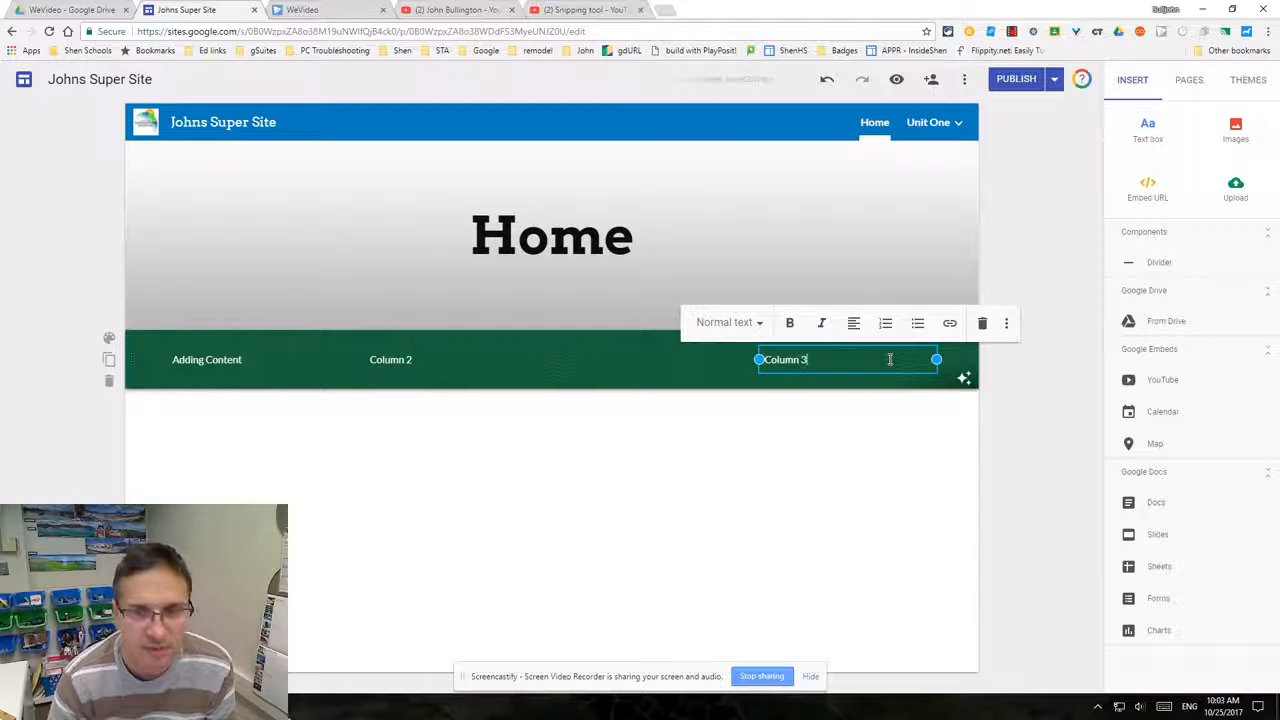
pyautogui.click(760, 392)
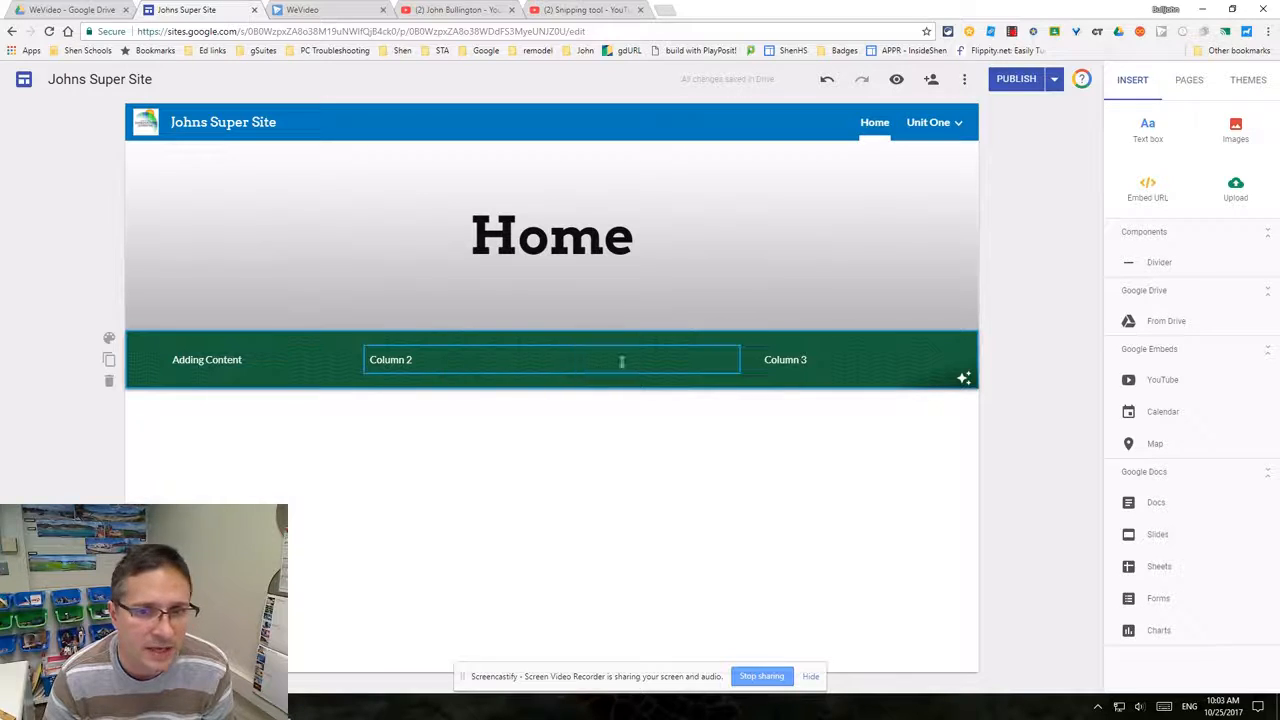
# - Create a new section below the green one containing a text box reading "NEw section"
pyautogui.doubleClick(386, 477)
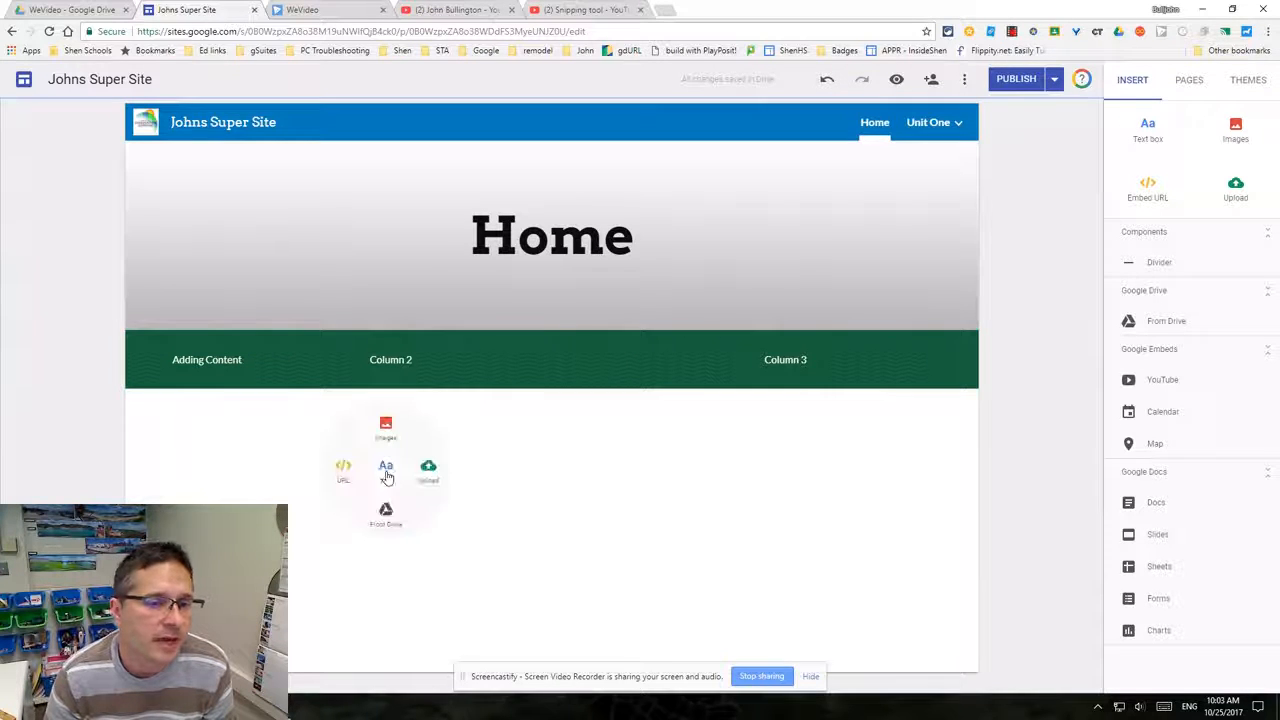
pyautogui.click(389, 477)
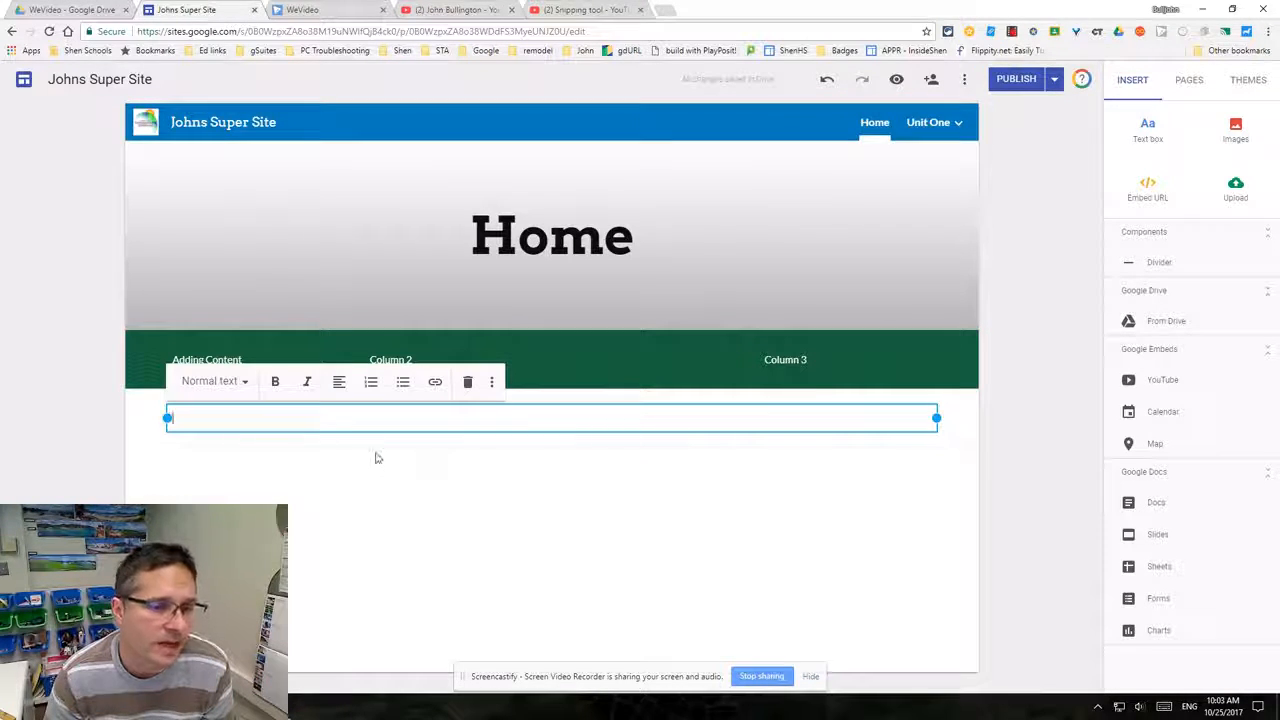
pyautogui.write('NEw')
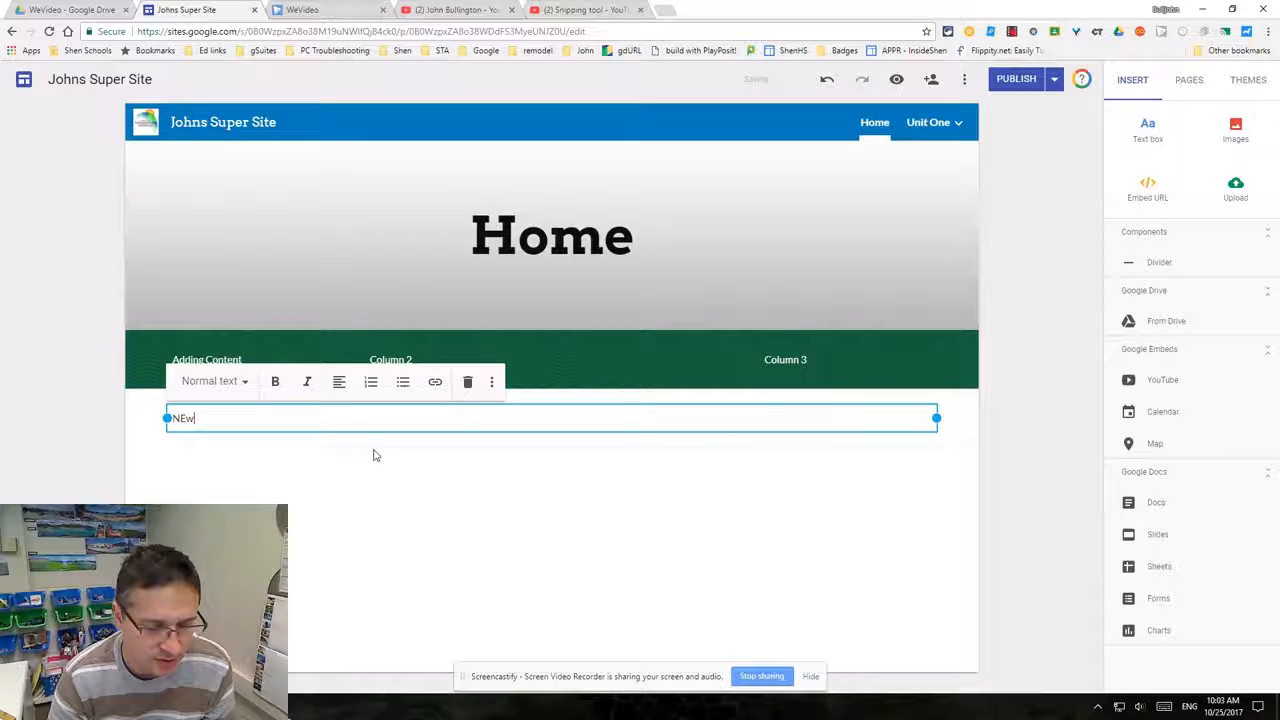
pyautogui.write(' section')
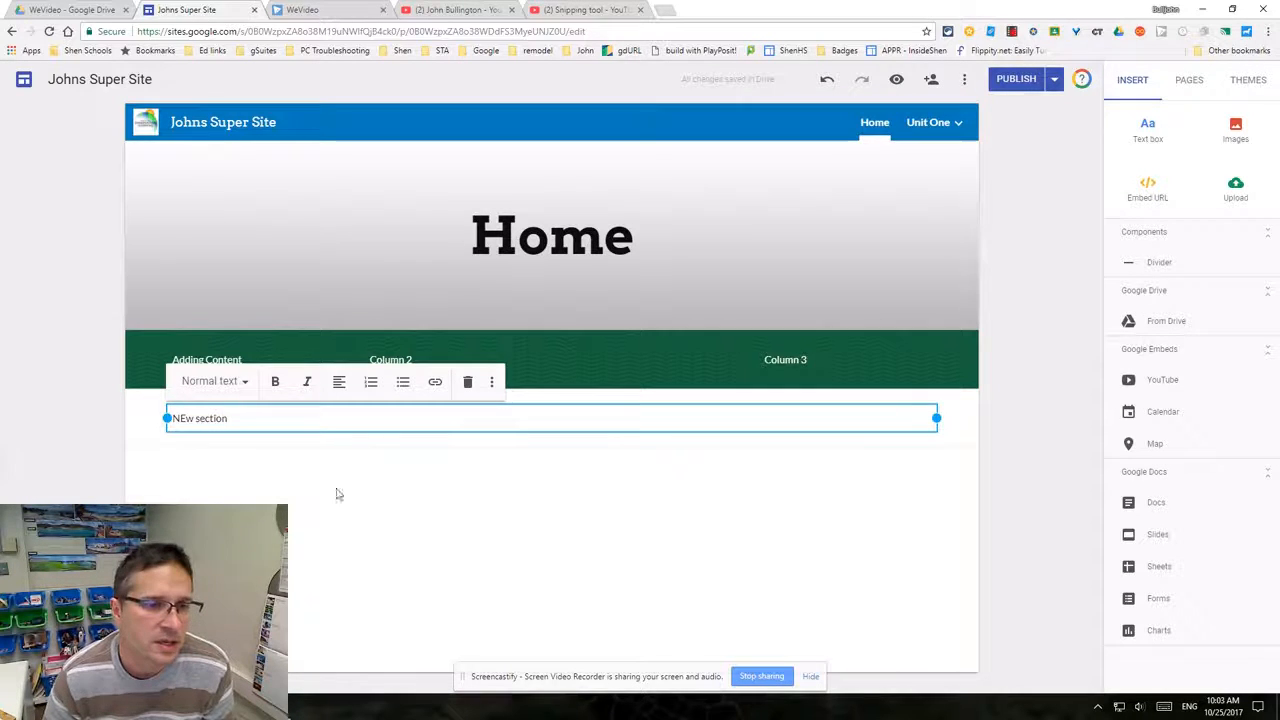
pyautogui.click(191, 437)
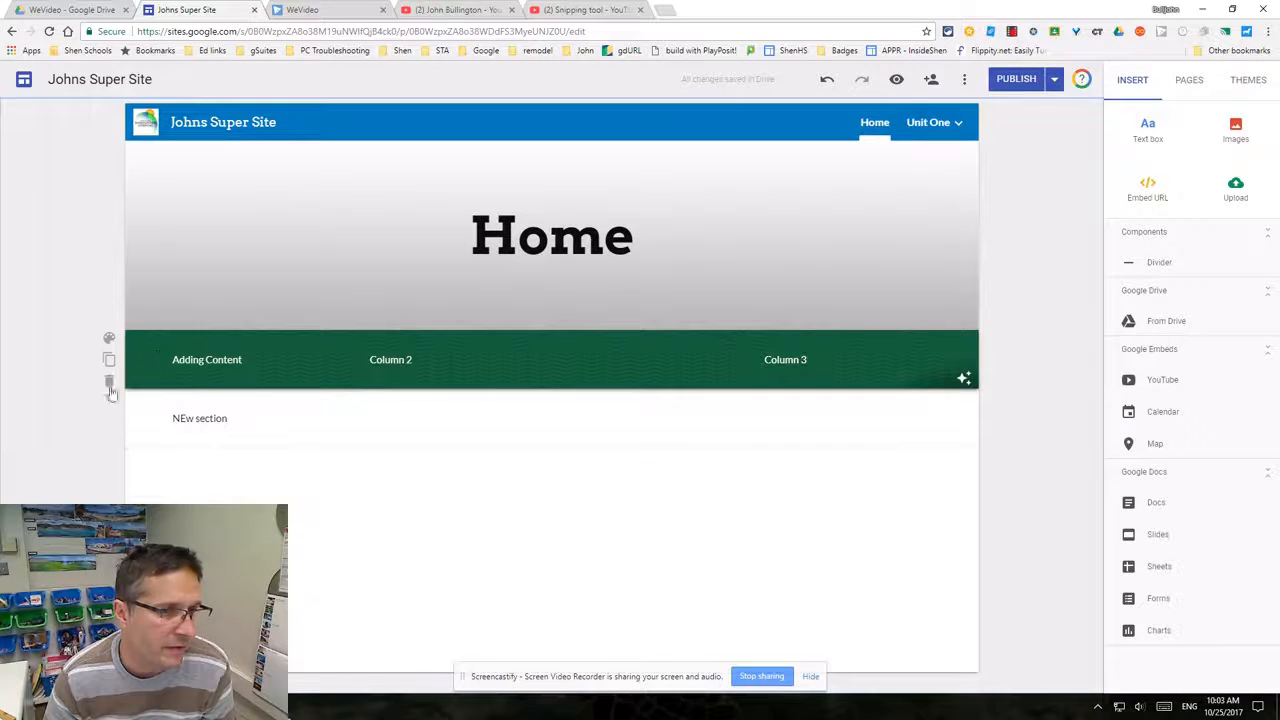
# - Set the new section's style to a background image, choosing the blue banner from the gallery
pyautogui.click(109, 399)
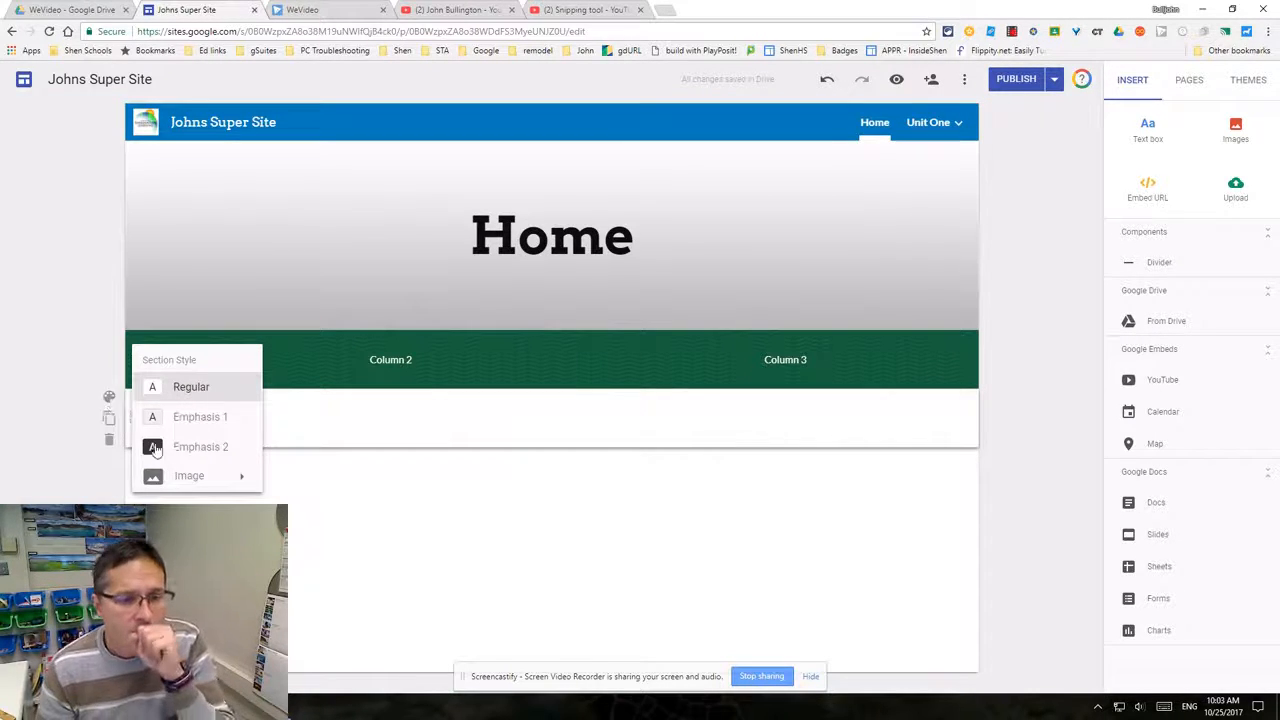
pyautogui.moveTo(193, 483)
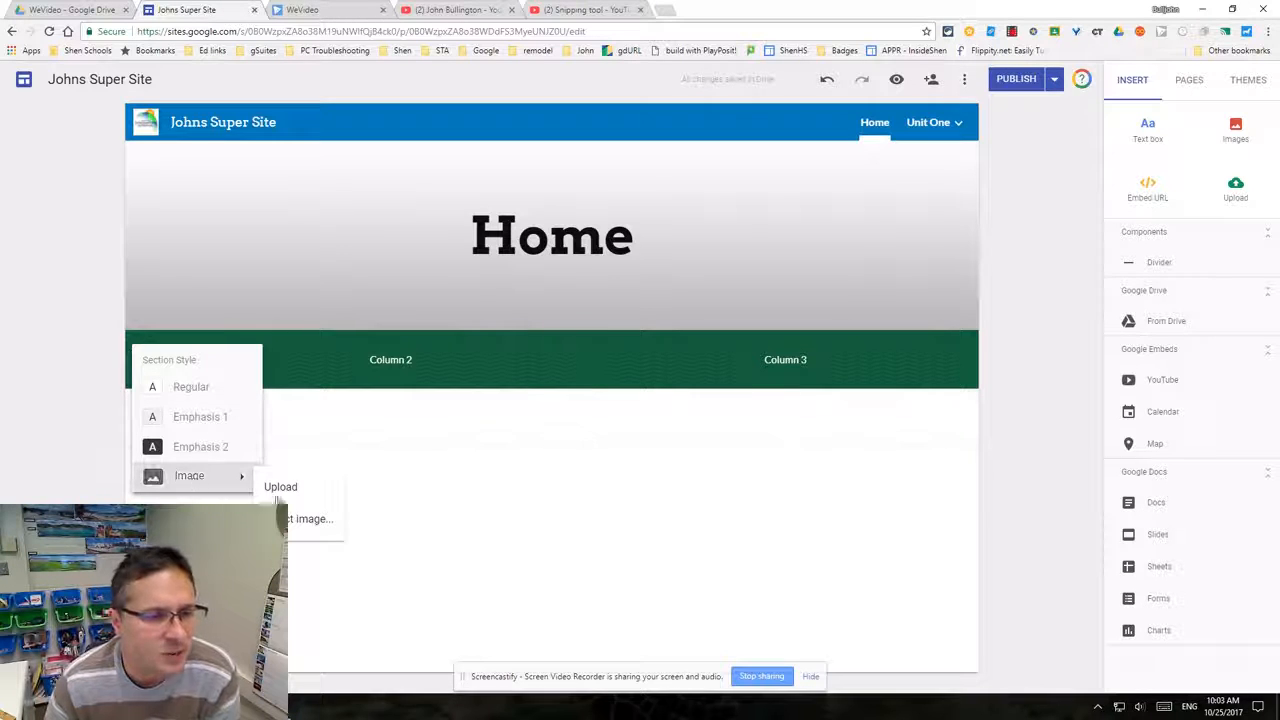
pyautogui.click(288, 522)
pyautogui.click(459, 373)
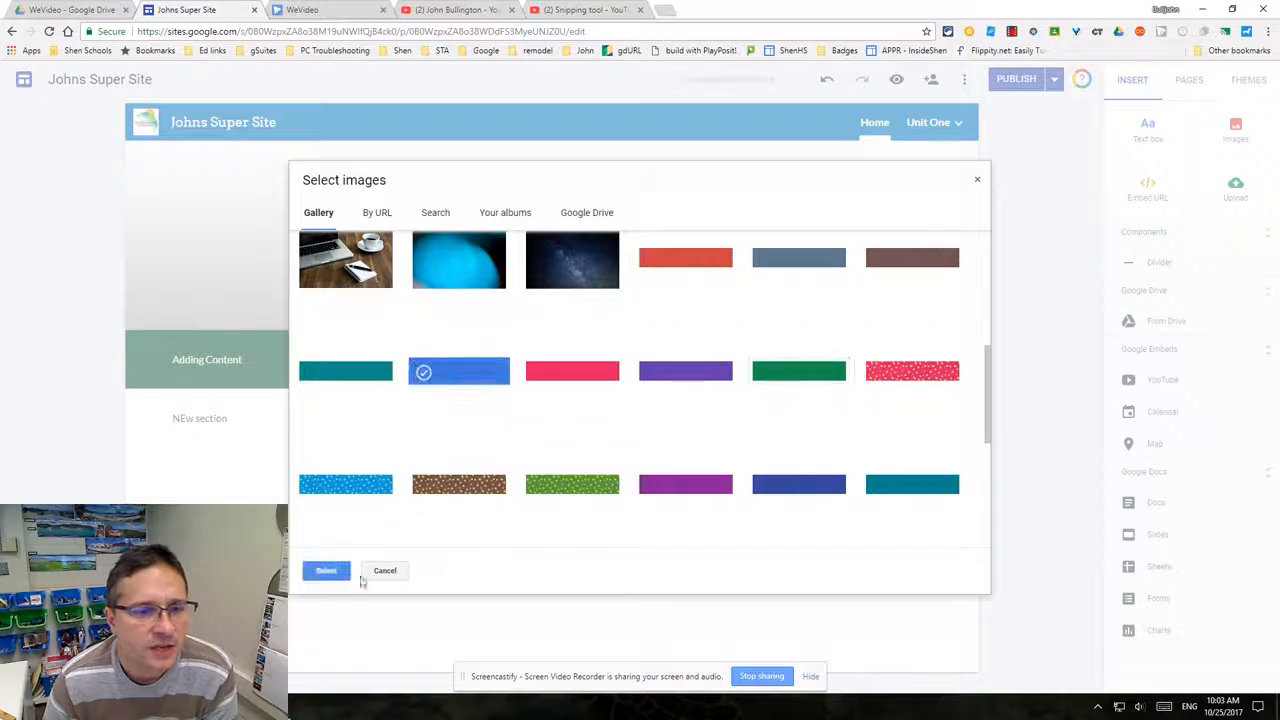
pyautogui.click(327, 570)
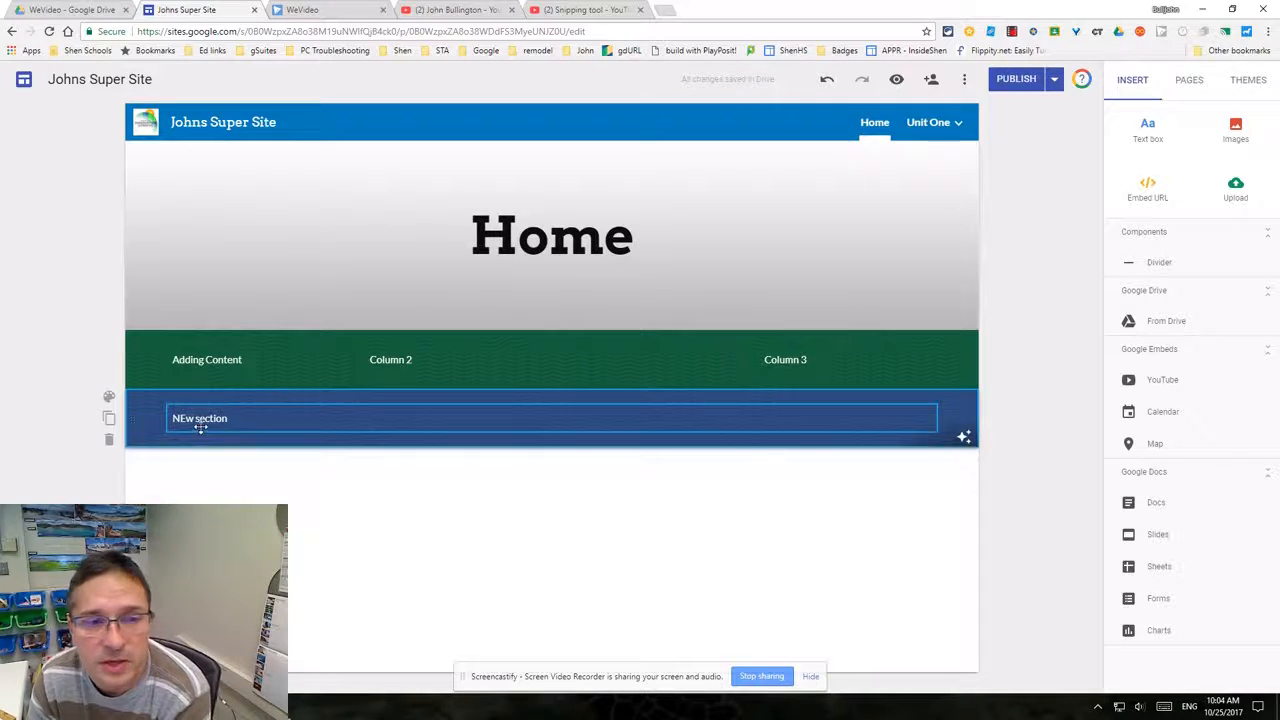
# - Insert the CR_googleMigration infographic from the Drive Images > Infographics folder into a new section below
pyautogui.doubleClick(363, 503)
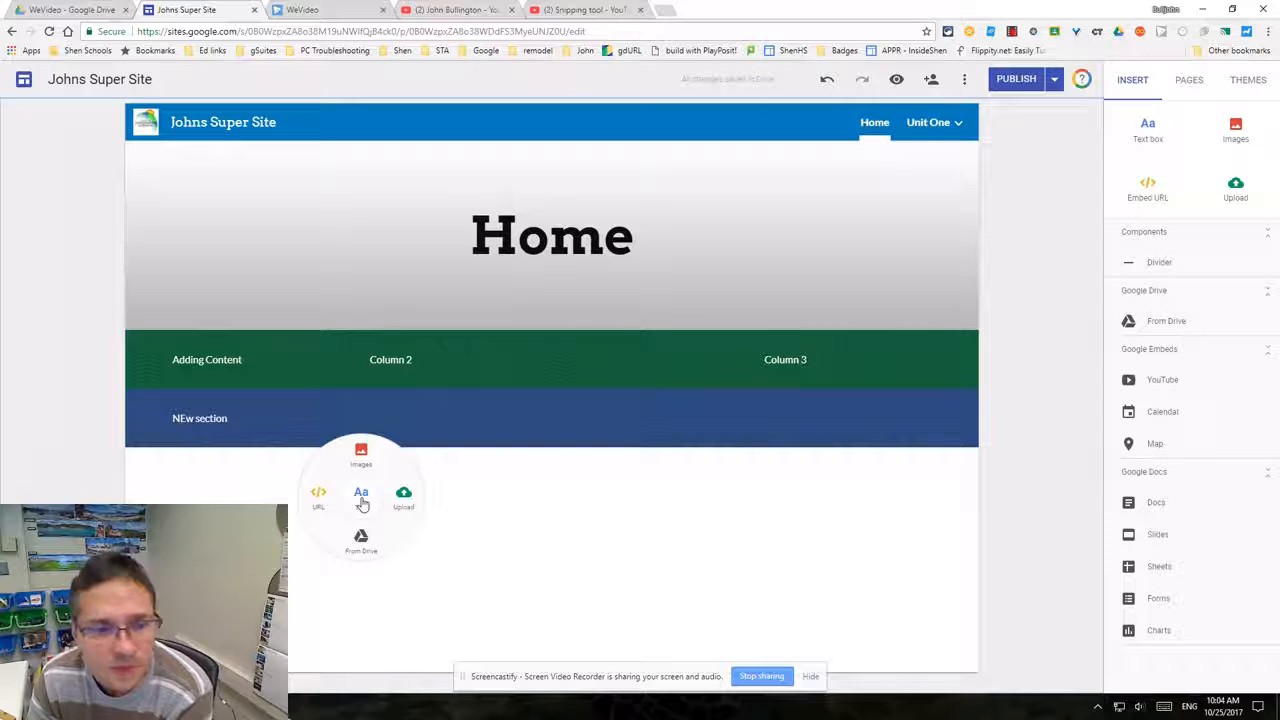
pyautogui.click(361, 452)
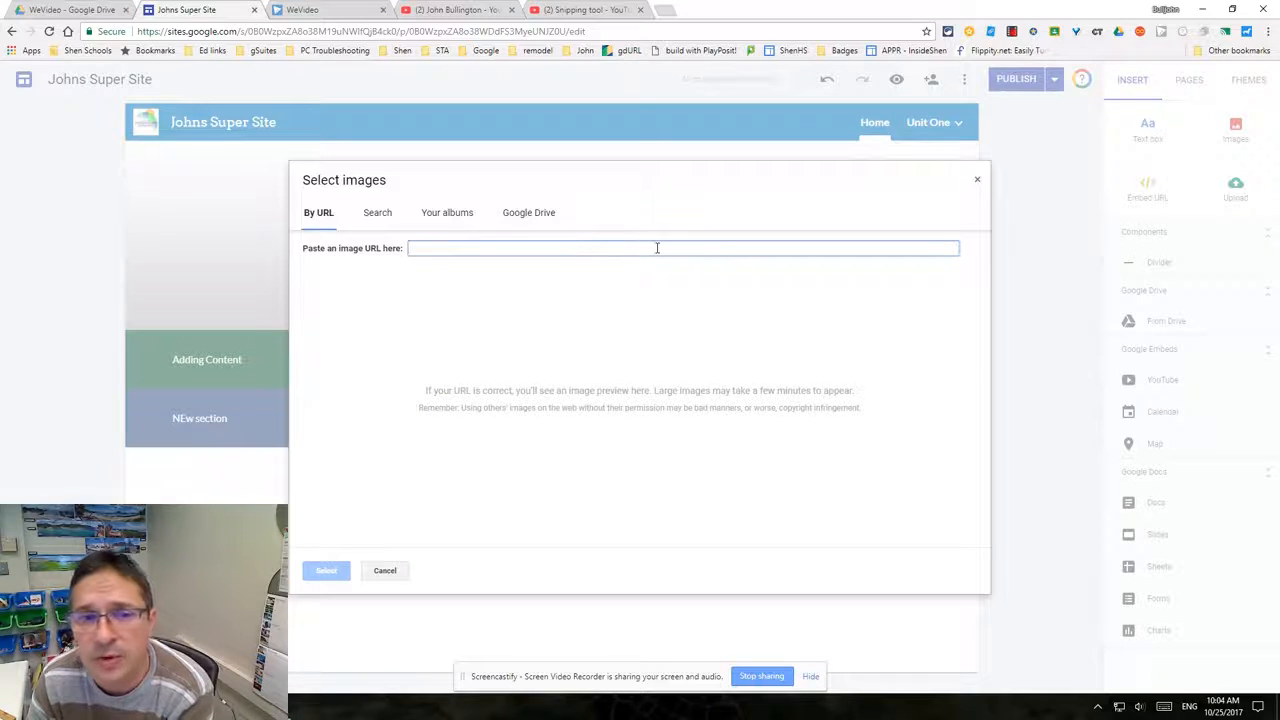
pyautogui.click(378, 218)
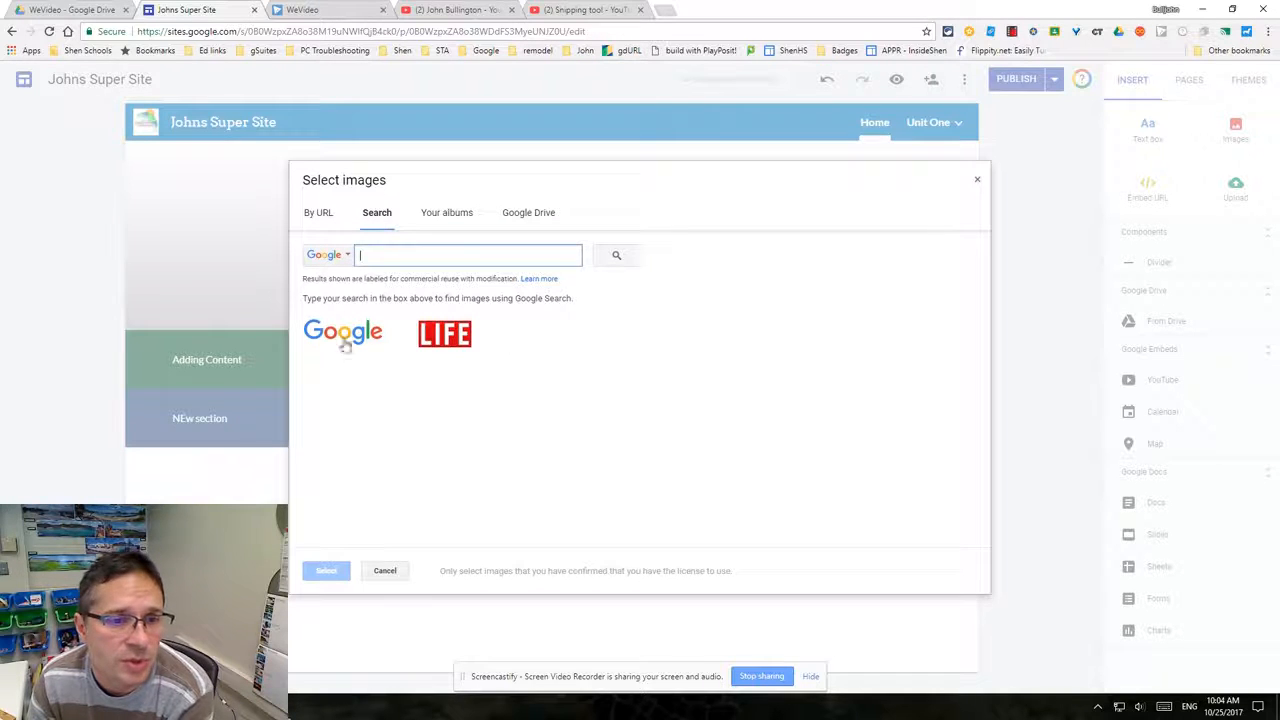
pyautogui.click(437, 220)
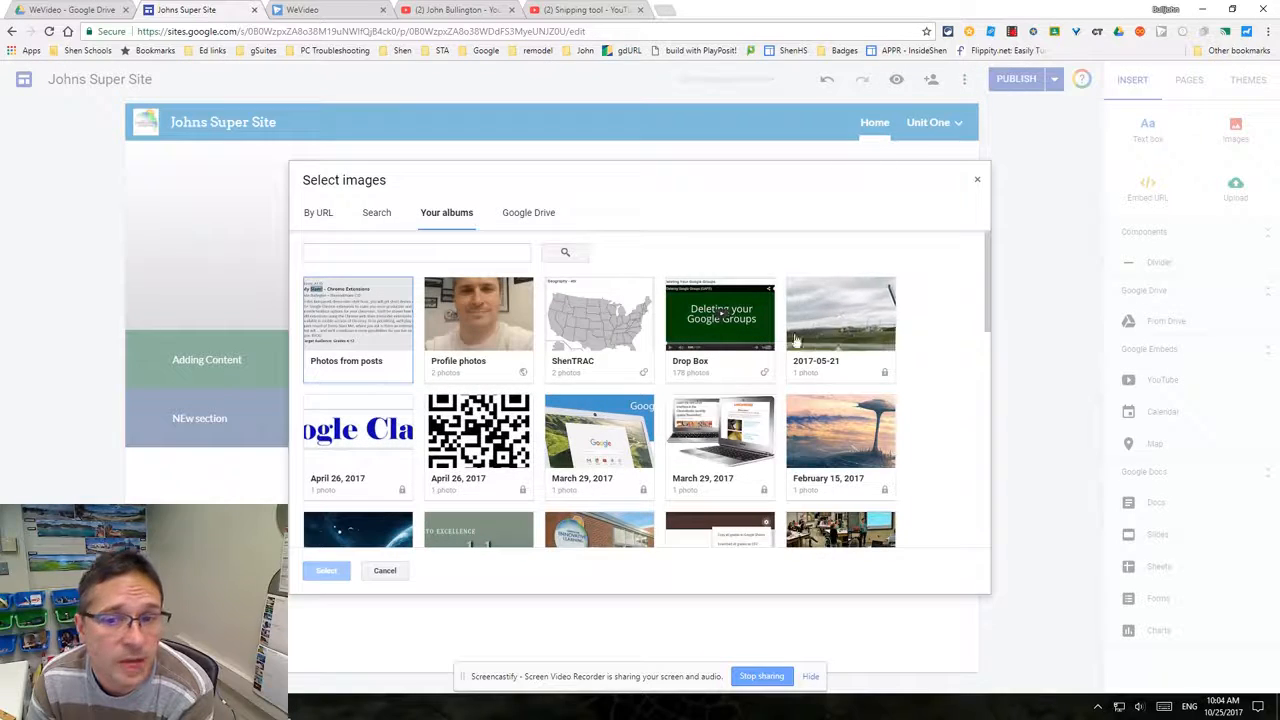
pyautogui.click(520, 213)
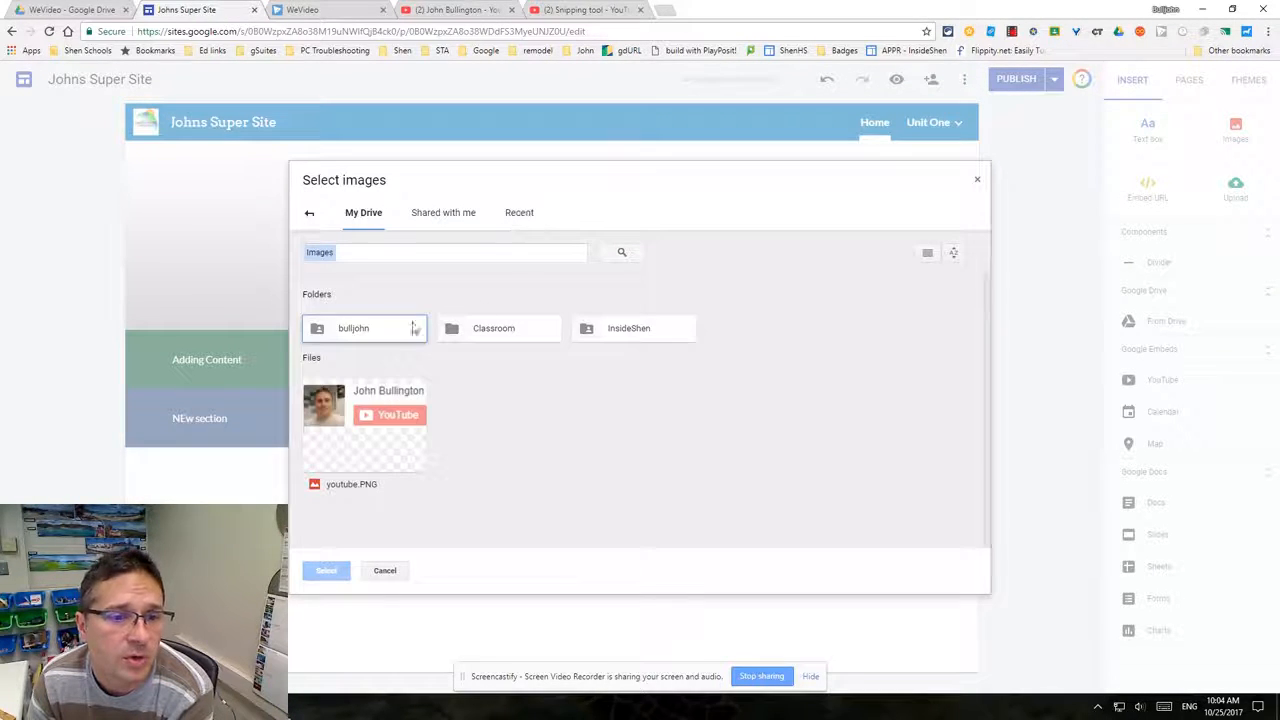
pyautogui.doubleClick(392, 335)
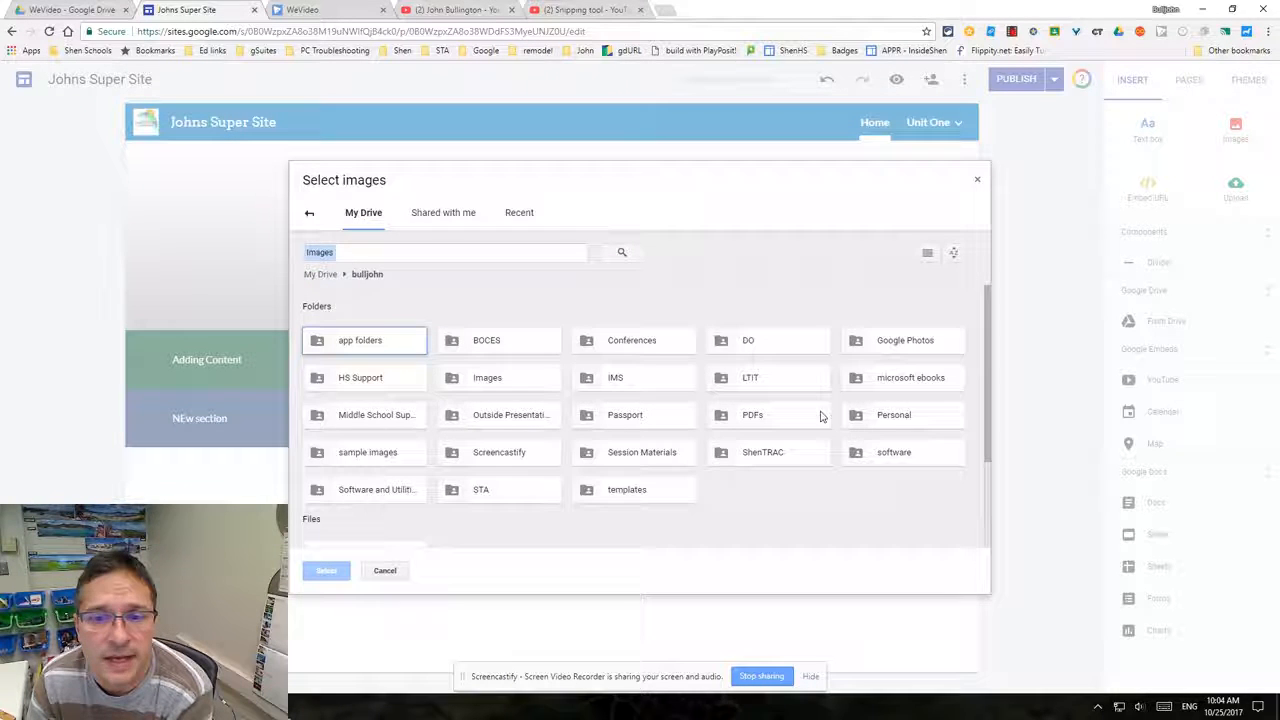
pyautogui.click(528, 386)
pyautogui.doubleClick(528, 385)
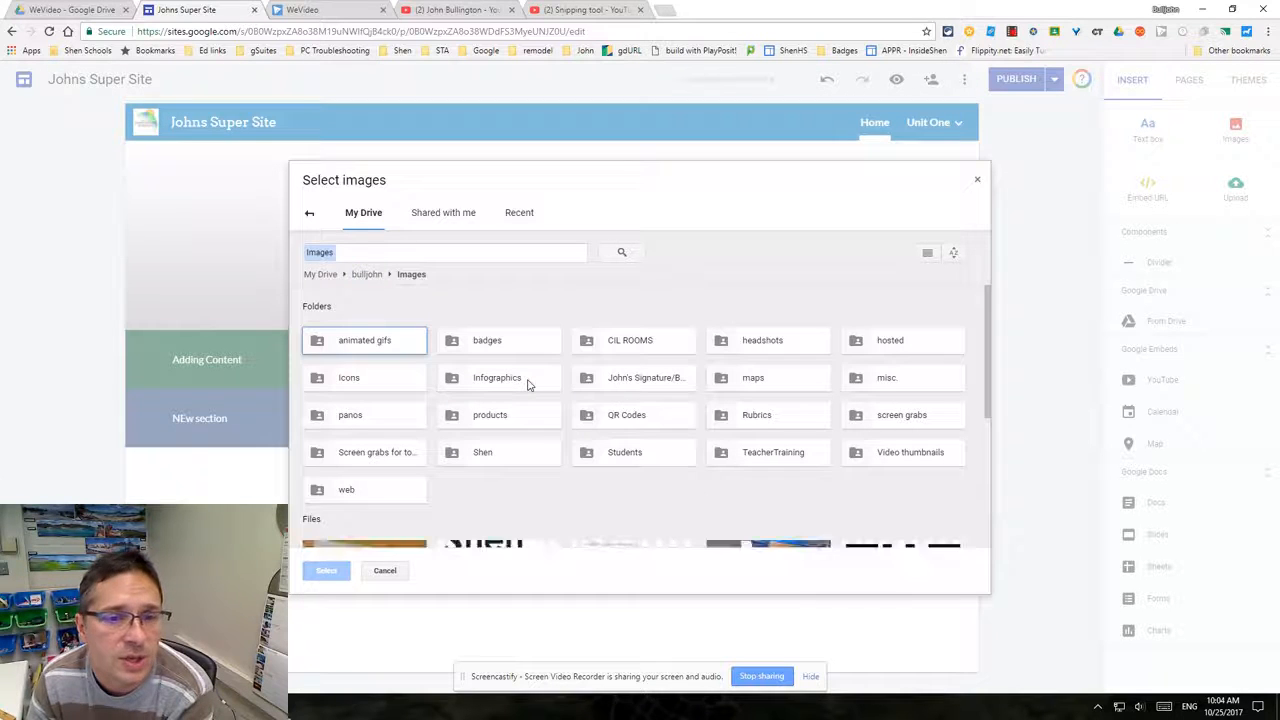
pyautogui.doubleClick(518, 383)
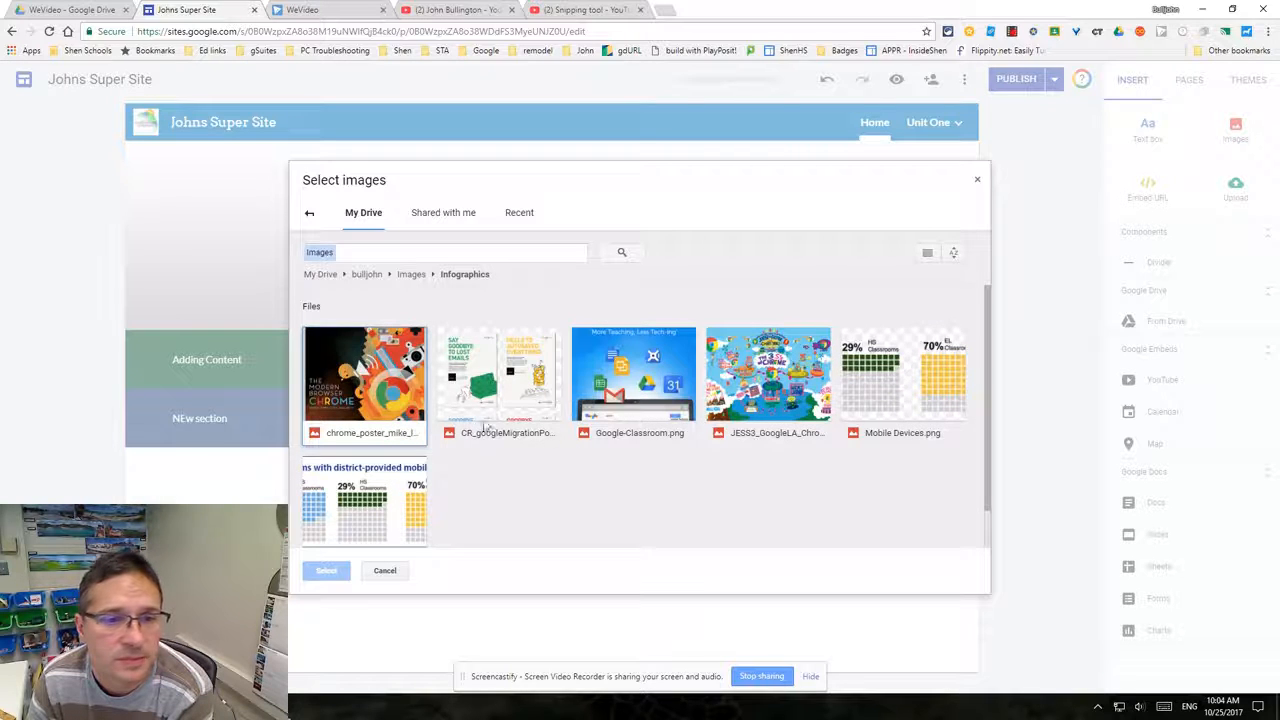
pyautogui.click(538, 432)
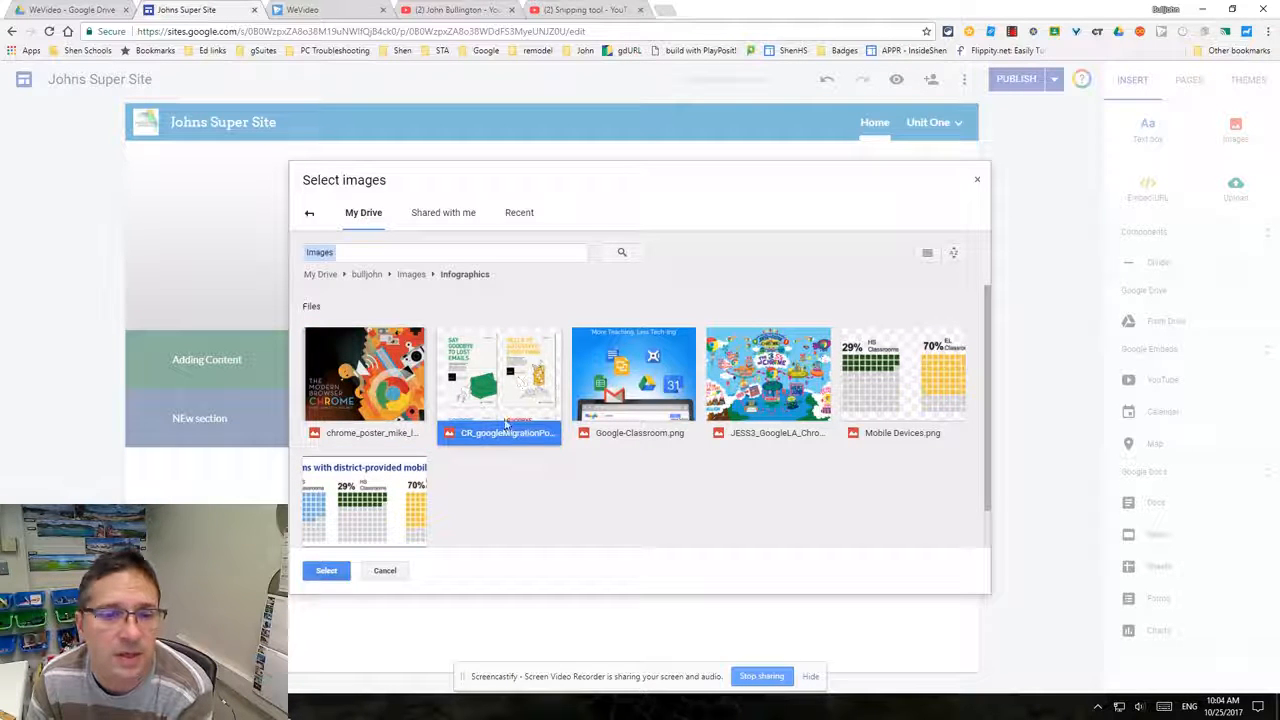
pyautogui.click(330, 571)
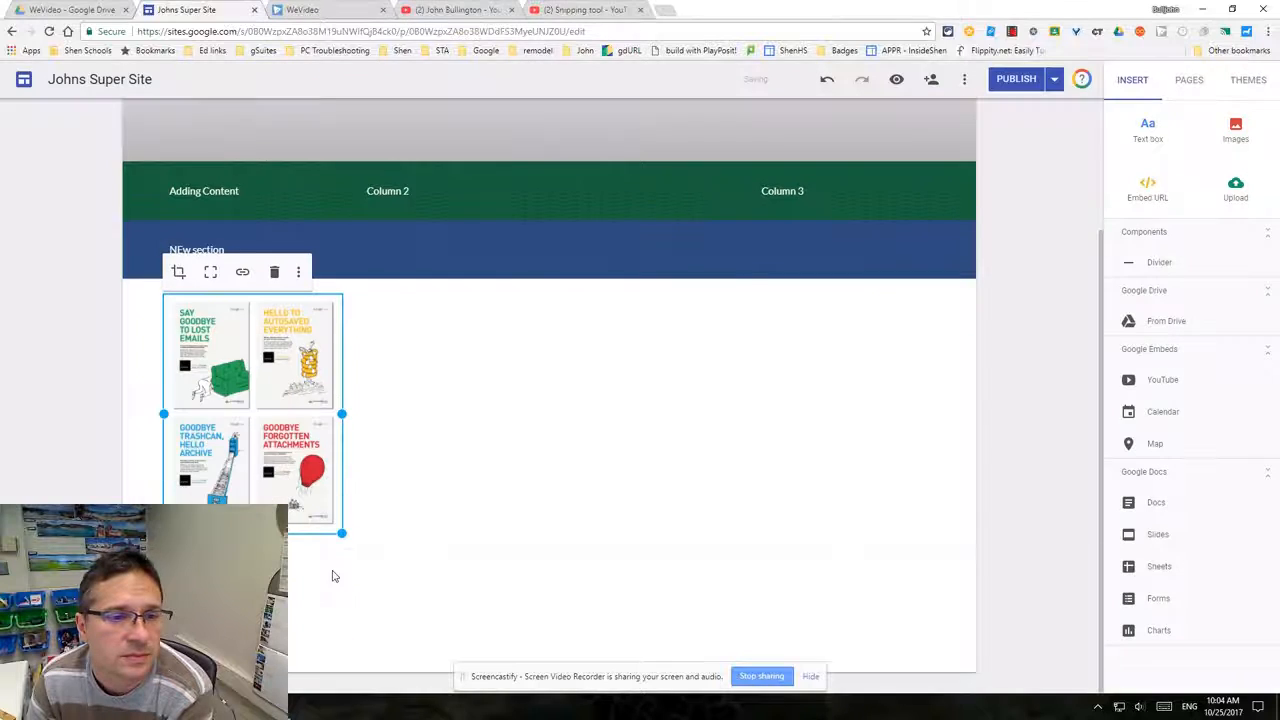
# - Insert the JESS3_GoogleLA Chrome image from the same Infographics folder beside the first infographic, trimming its height slightly
pyautogui.doubleClick(488, 385)
pyautogui.click(486, 336)
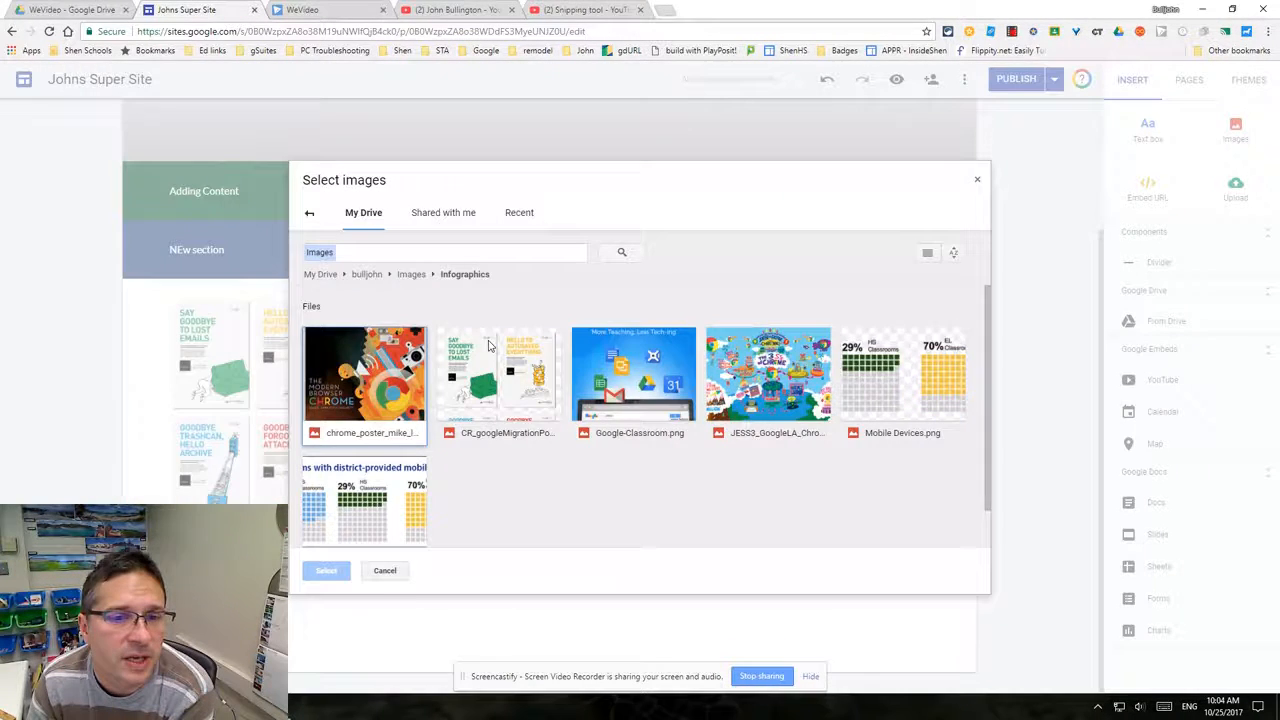
pyautogui.click(786, 392)
pyautogui.click(326, 571)
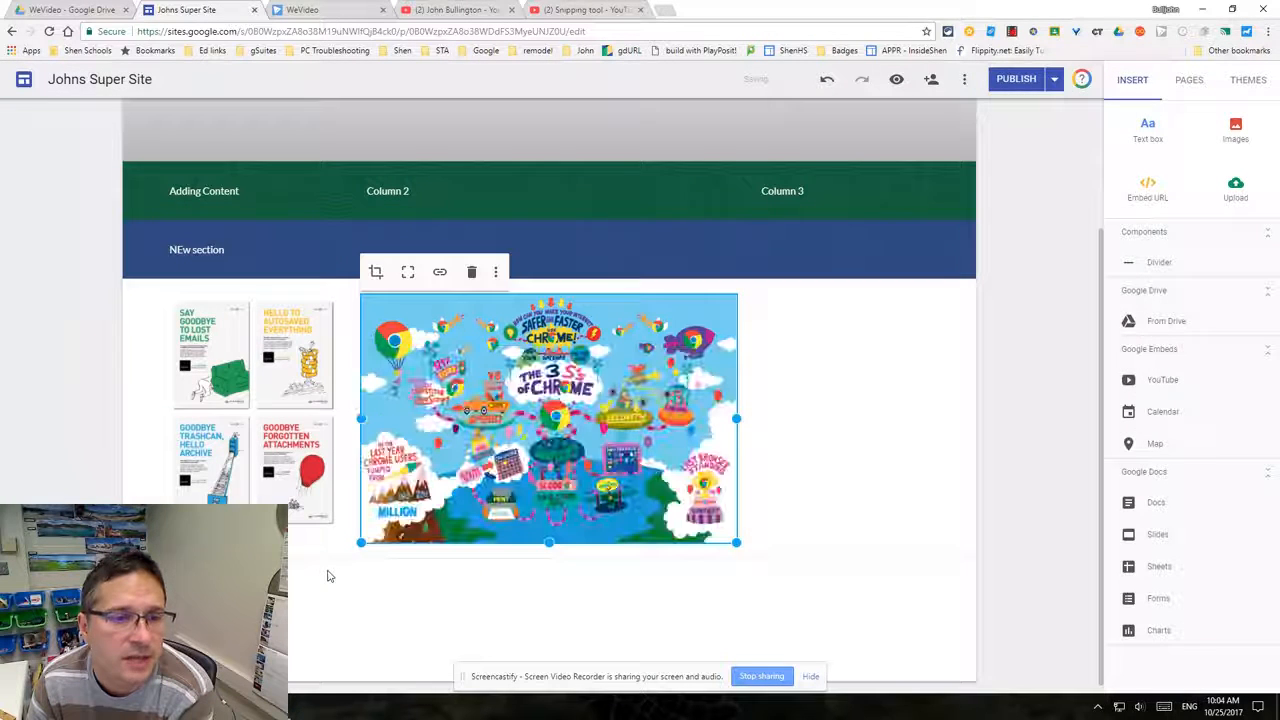
pyautogui.moveTo(361, 535)
pyautogui.mouseDown()
pyautogui.moveTo(486, 460)
pyautogui.moveTo(352, 537)
pyautogui.moveTo(362, 529)
pyautogui.mouseUp()
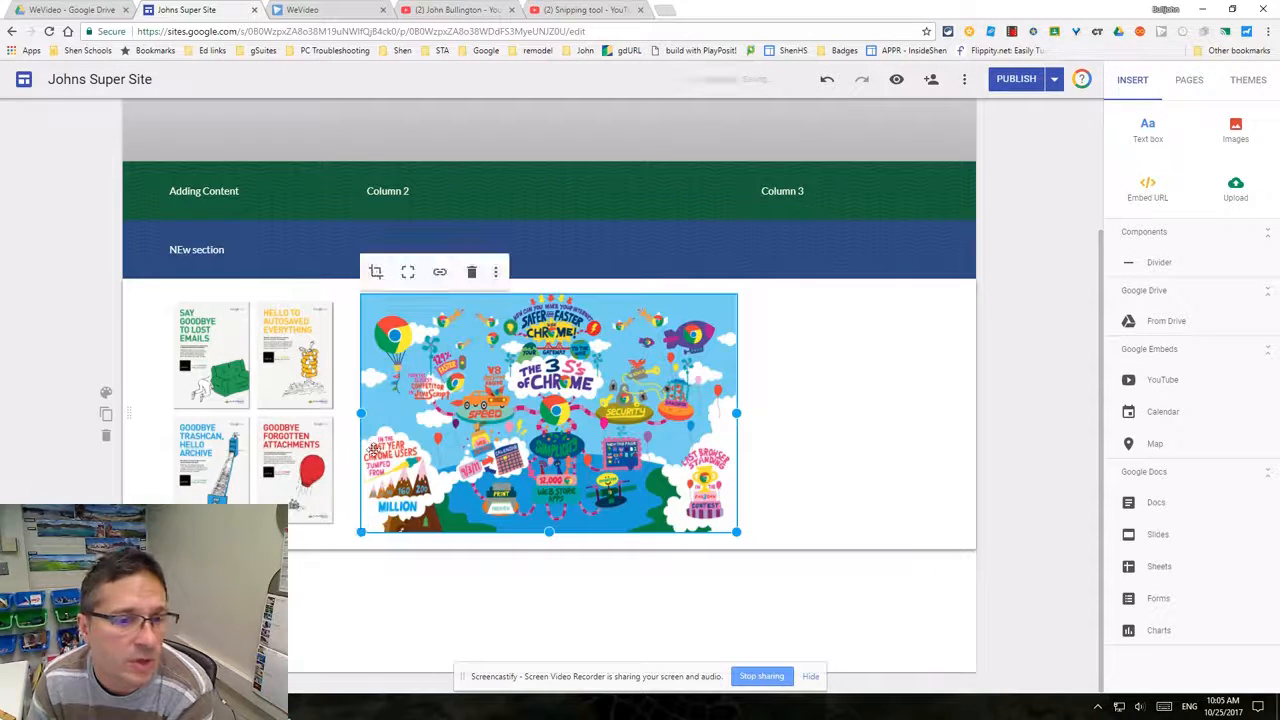
pyautogui.click(439, 275)
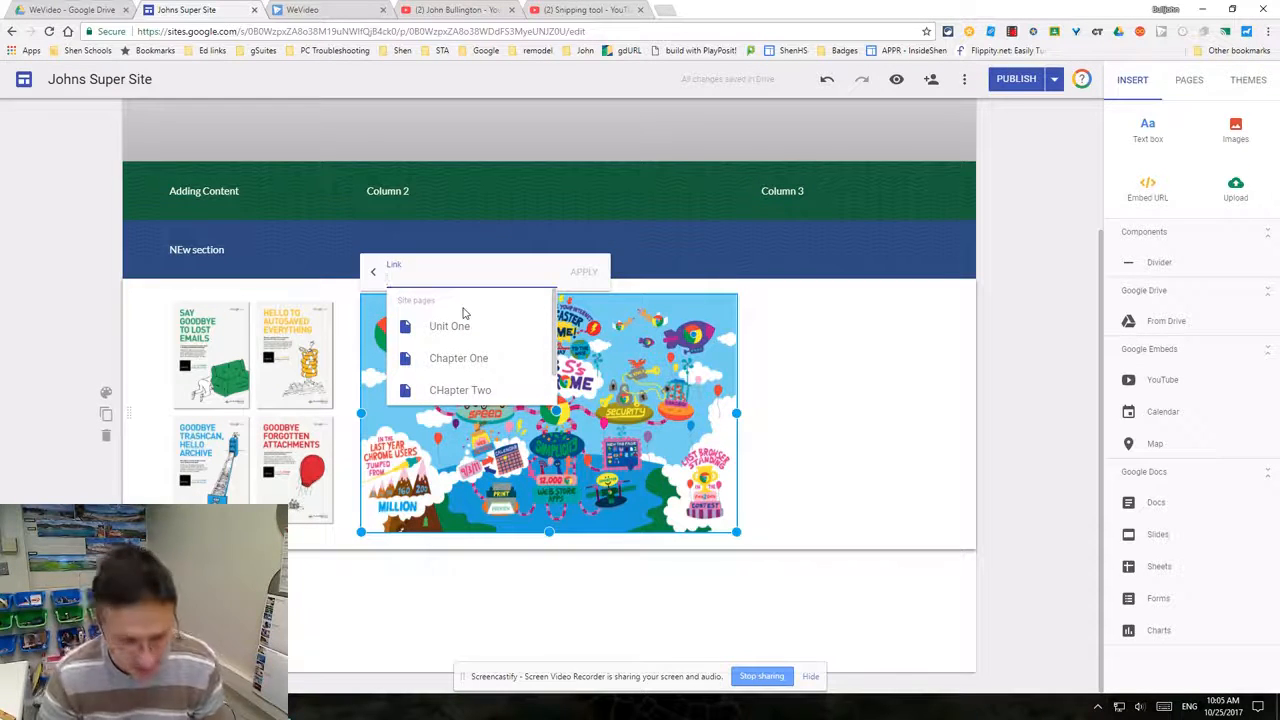
pyautogui.write('htttp:/')
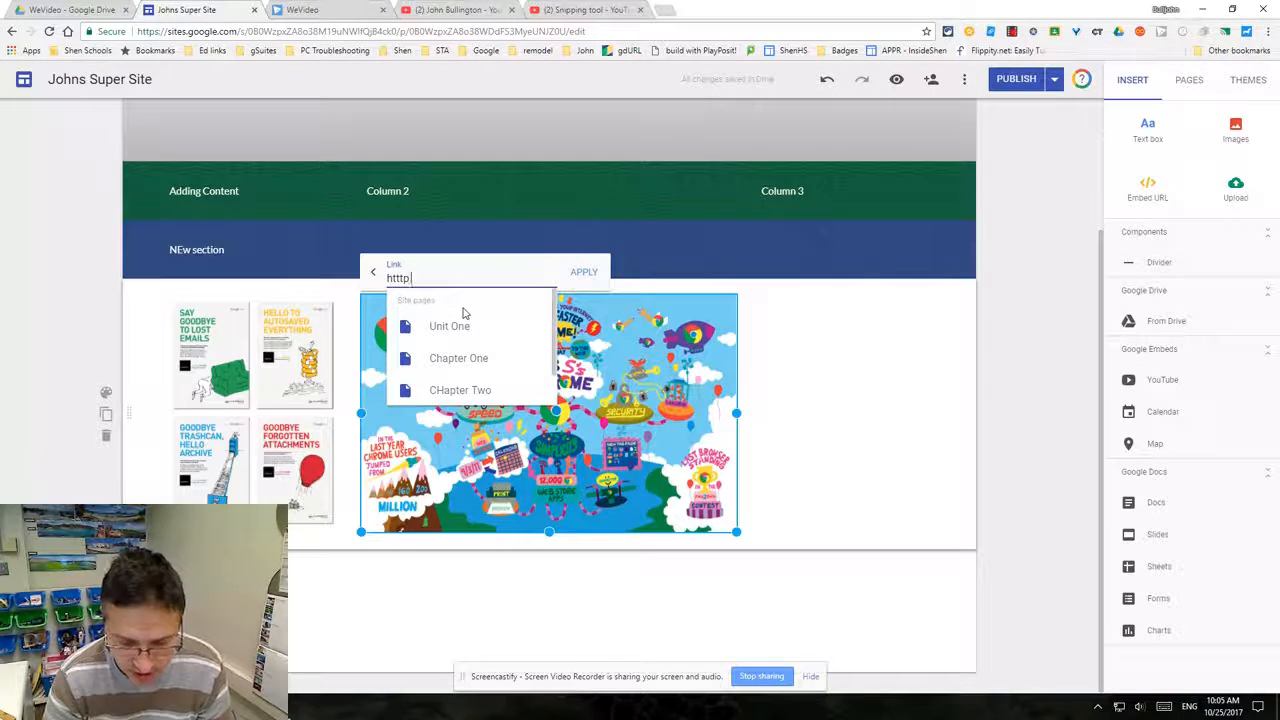
pyautogui.write('/www.')
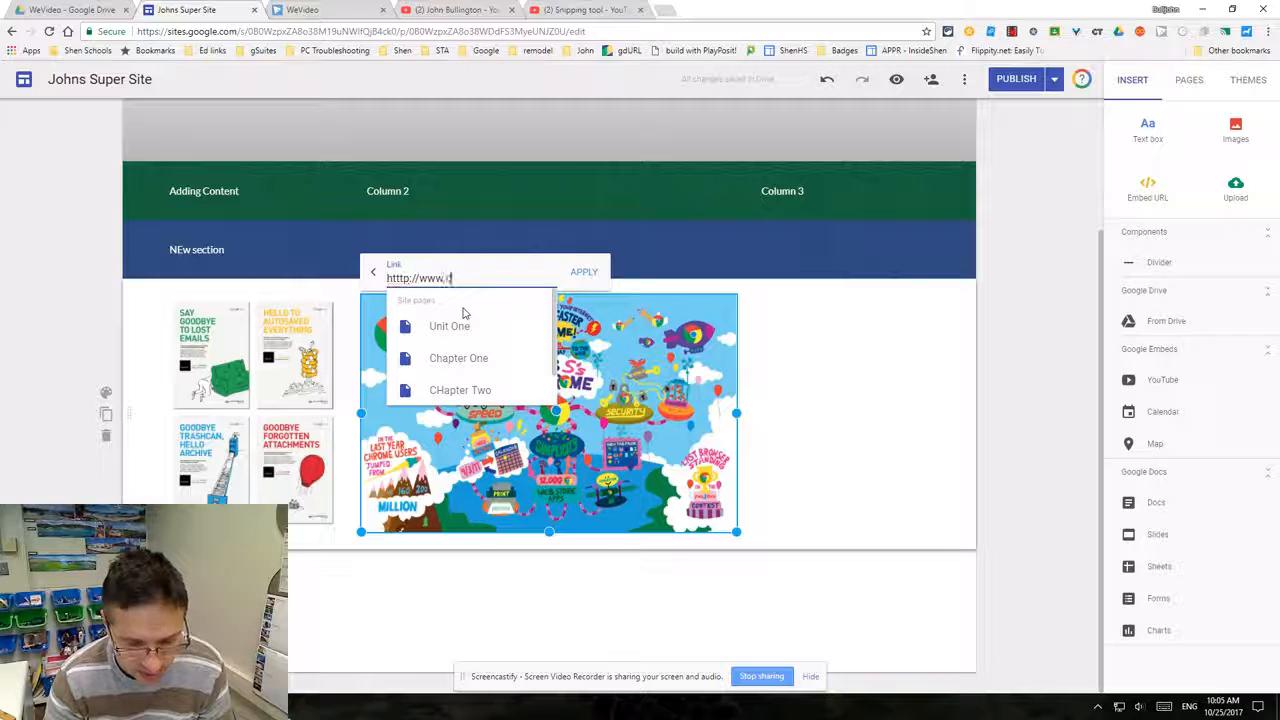
pyautogui.write('disney.com')
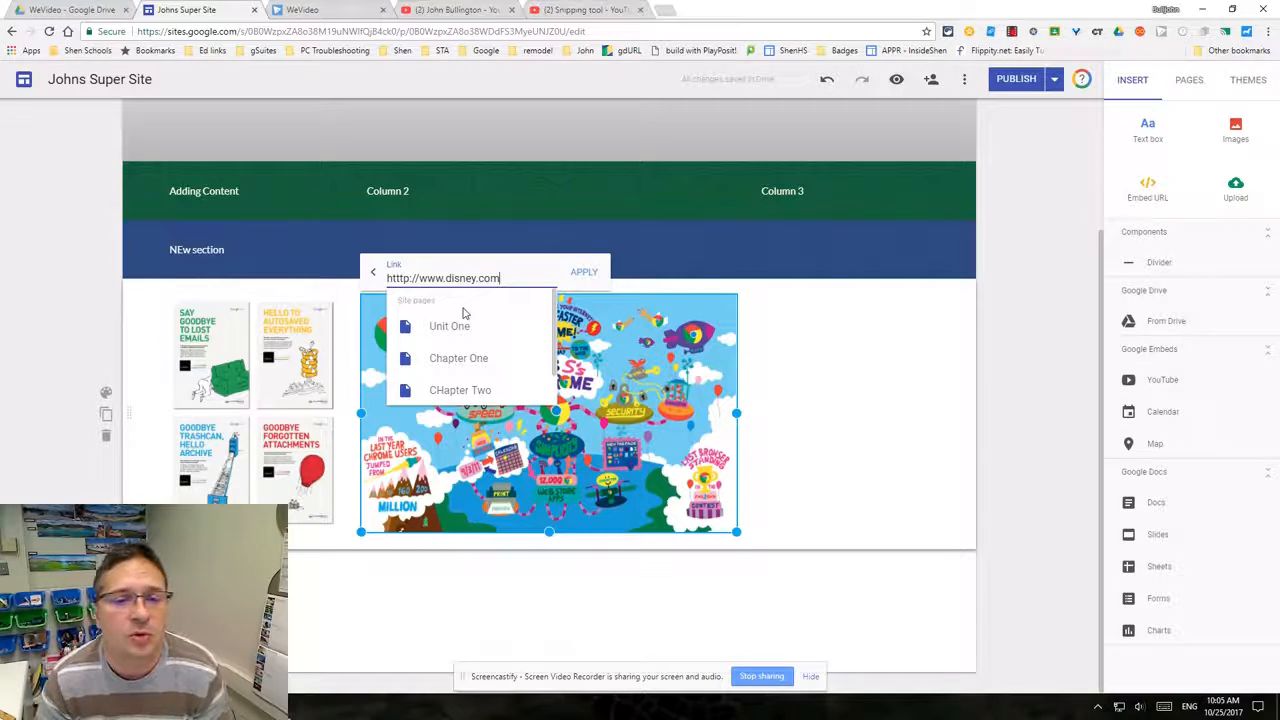
pyautogui.click(586, 274)
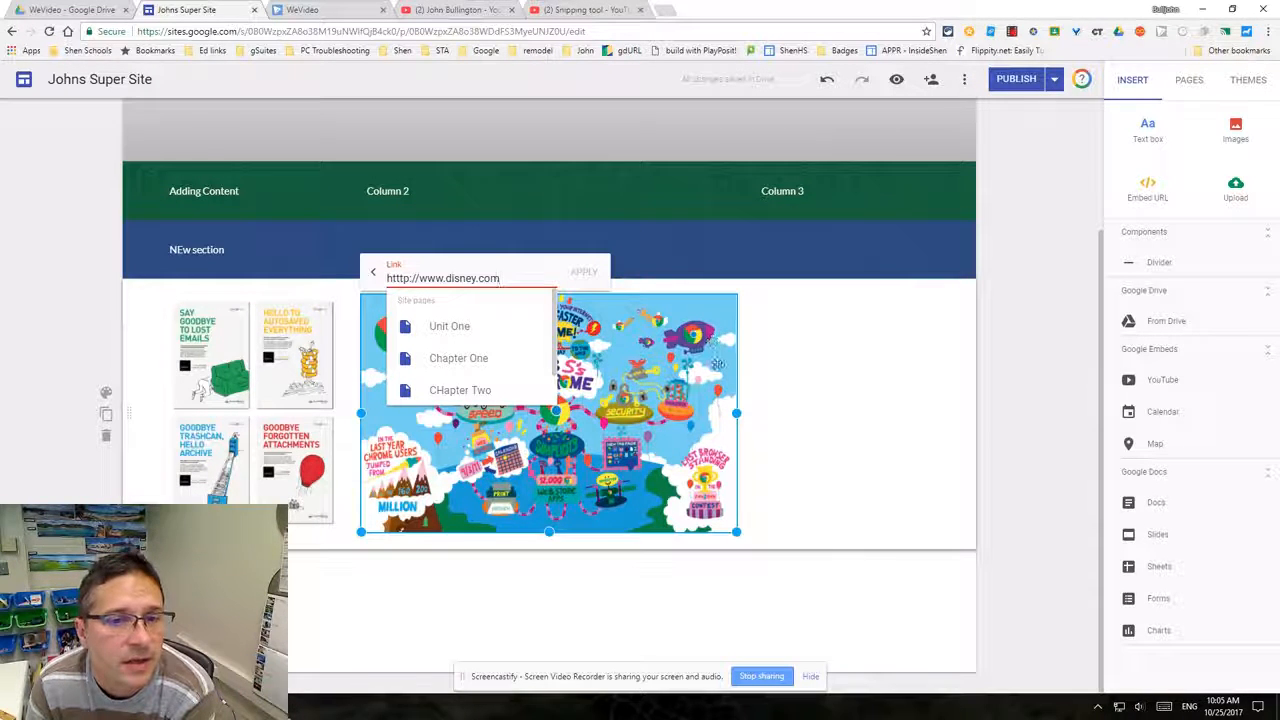
pyautogui.click(786, 393)
# - Delete the CR_googleMigration infographic from the section
pyautogui.click(280, 378)
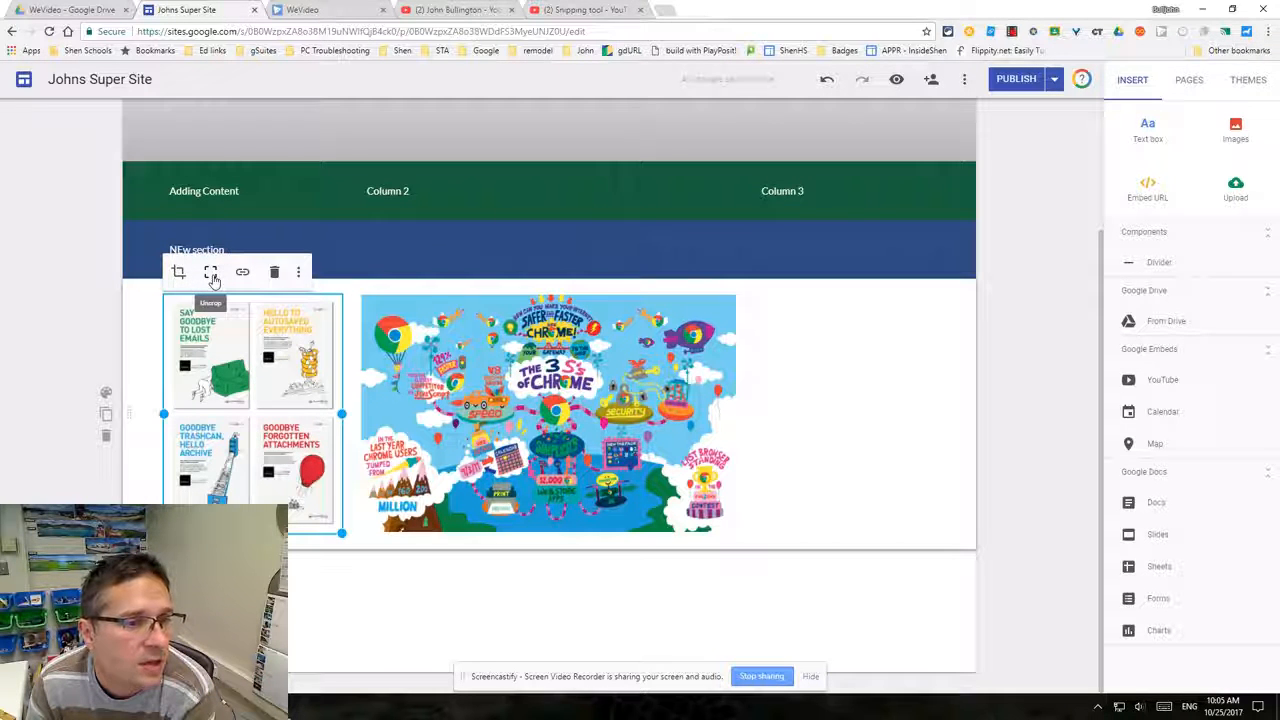
pyautogui.click(298, 274)
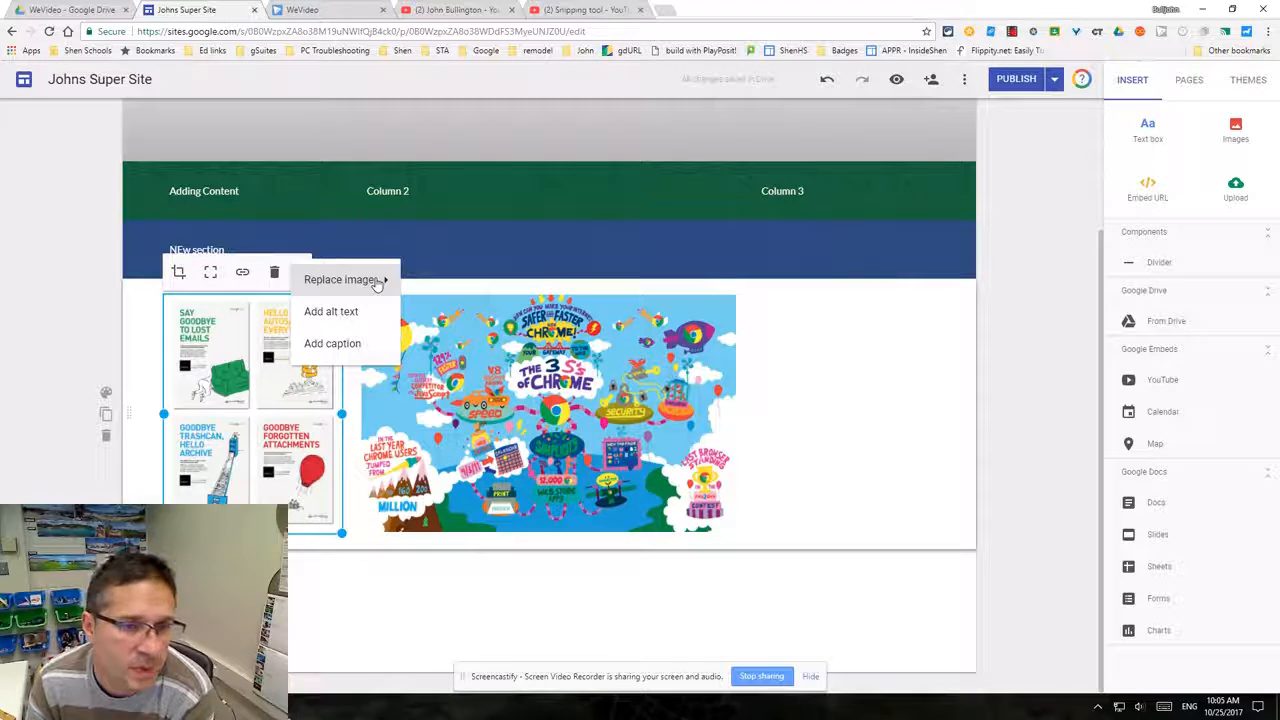
pyautogui.click(275, 274)
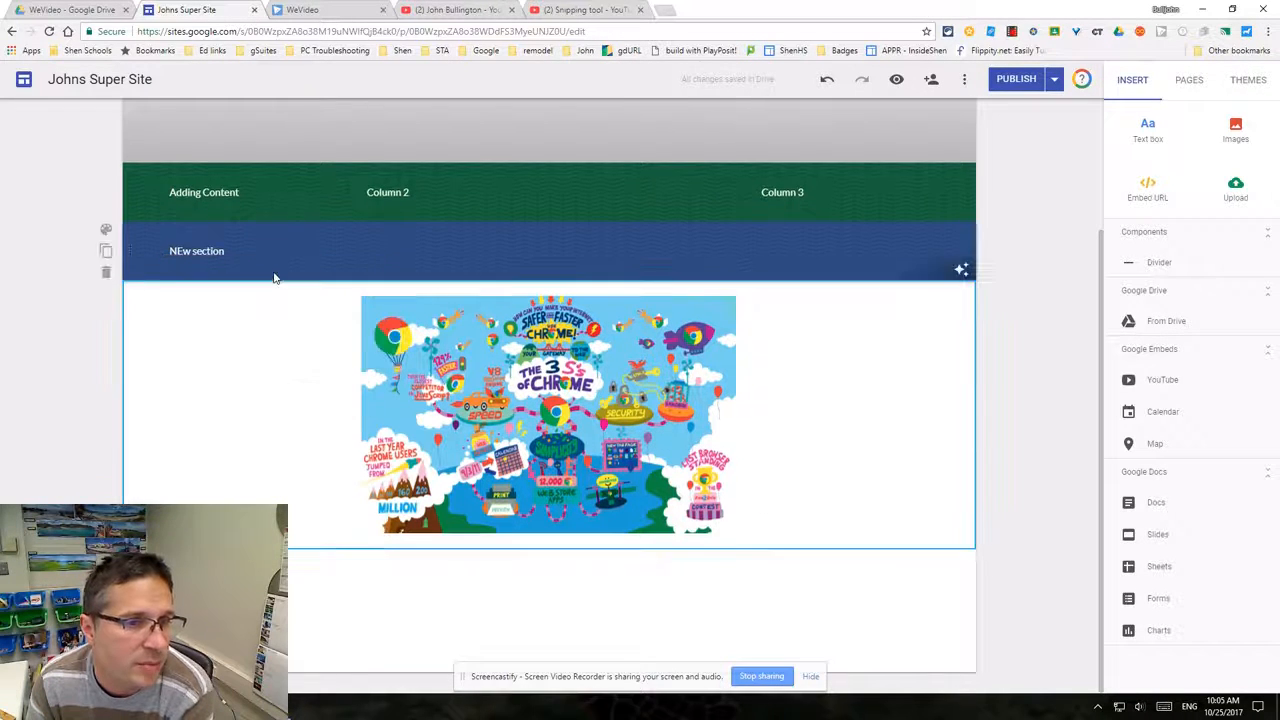
# - Insert Google-Classroom.png from the Drive Infographics folder into the empty spot beside the Chrome image
pyautogui.doubleClick(243, 425)
pyautogui.click(242, 378)
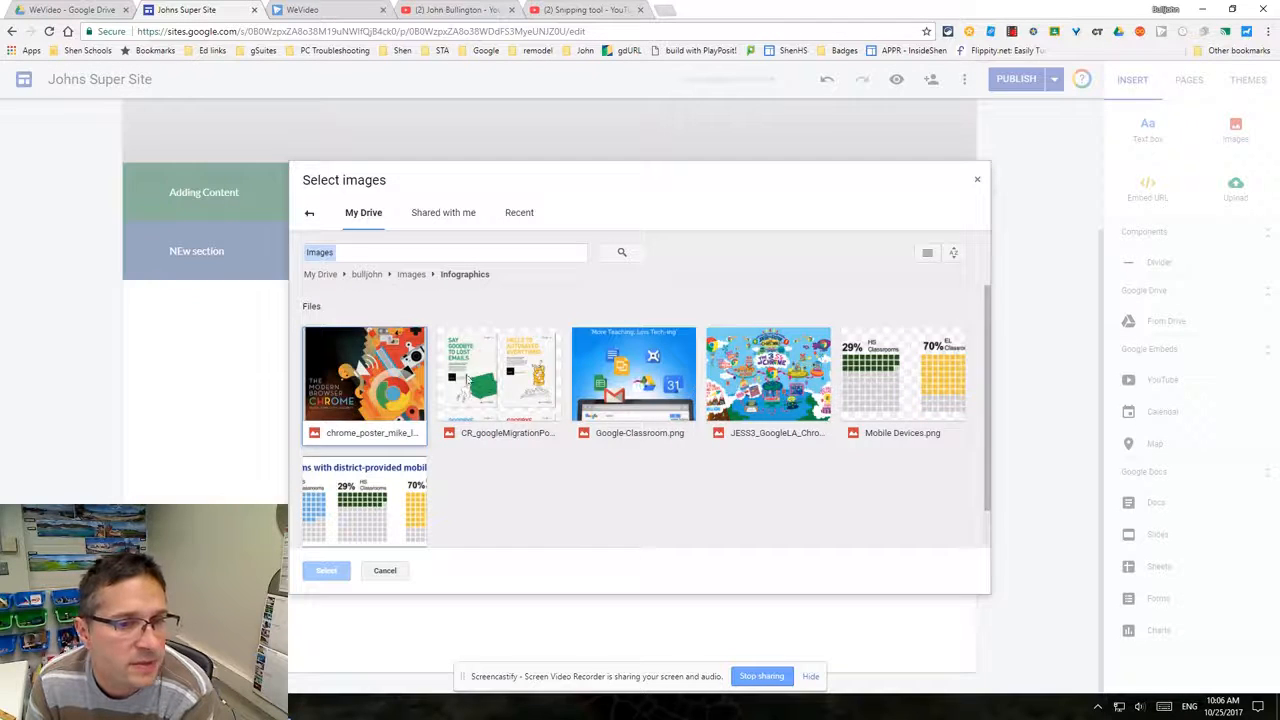
pyautogui.click(654, 398)
pyautogui.click(327, 570)
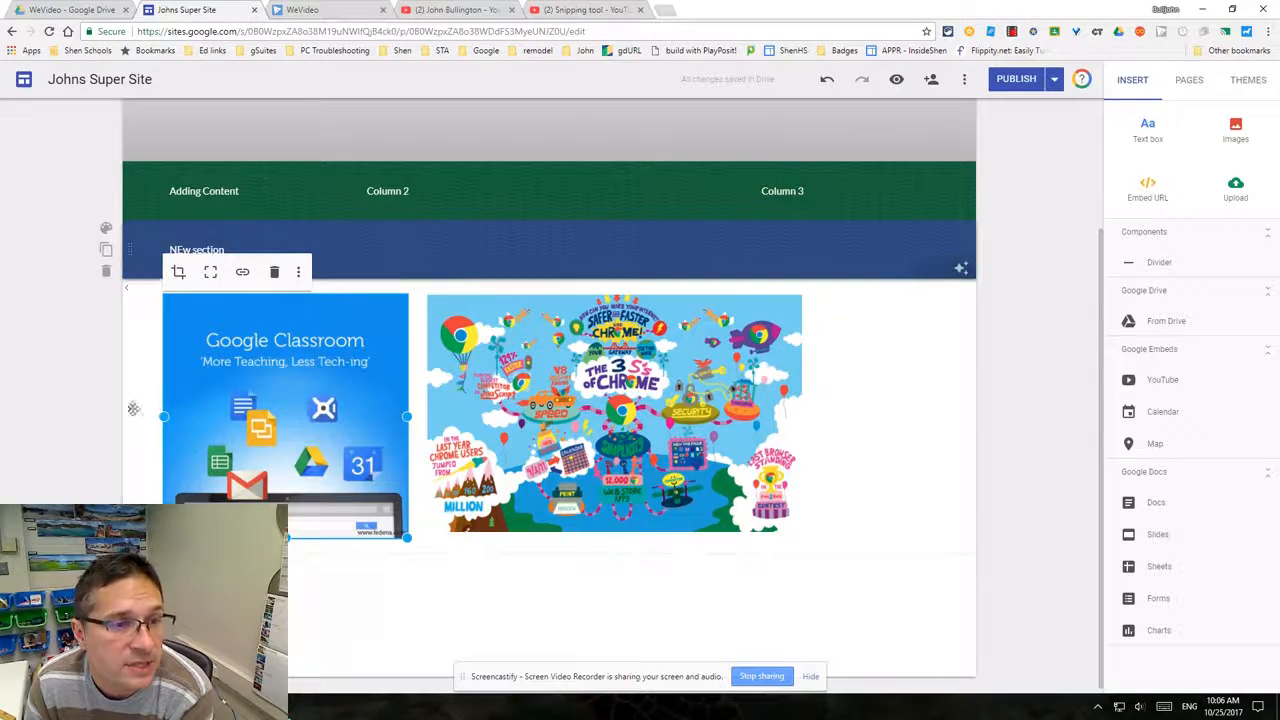
# - Open an embed-from-the-web dialog below the images and copy the Snipping tool YouTube video's address
pyautogui.doubleClick(870, 461)
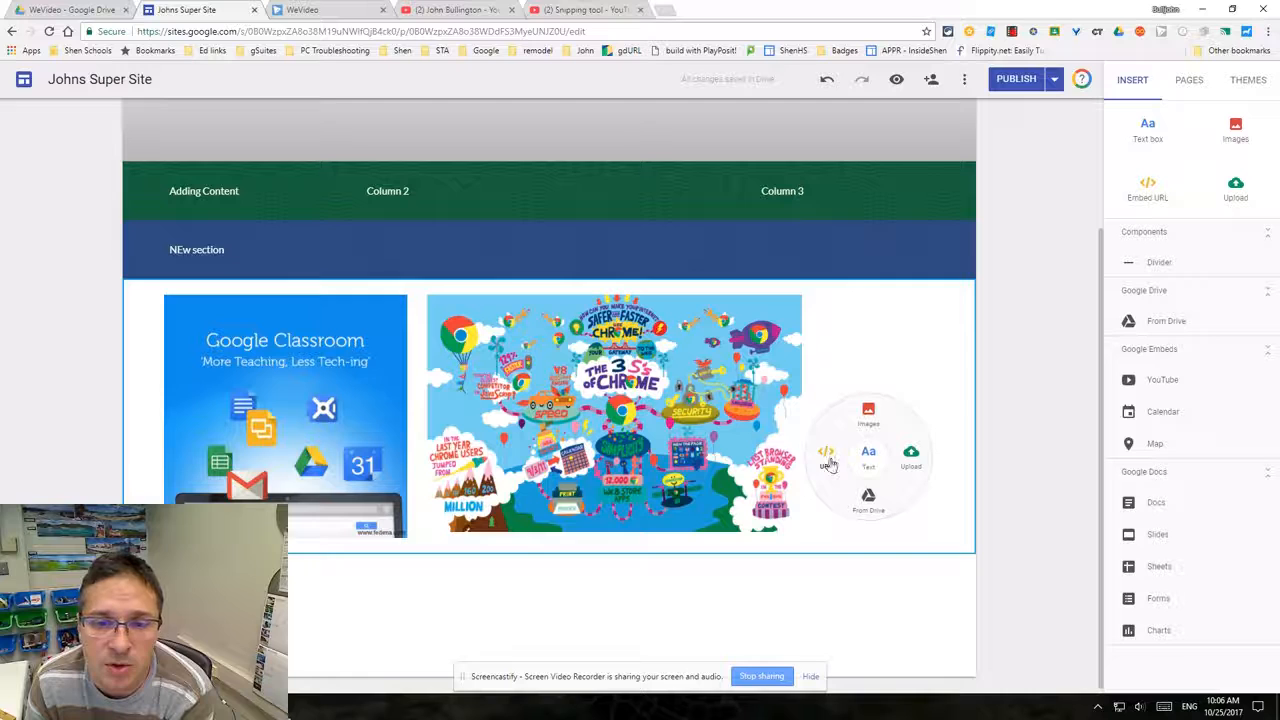
pyautogui.click(448, 602)
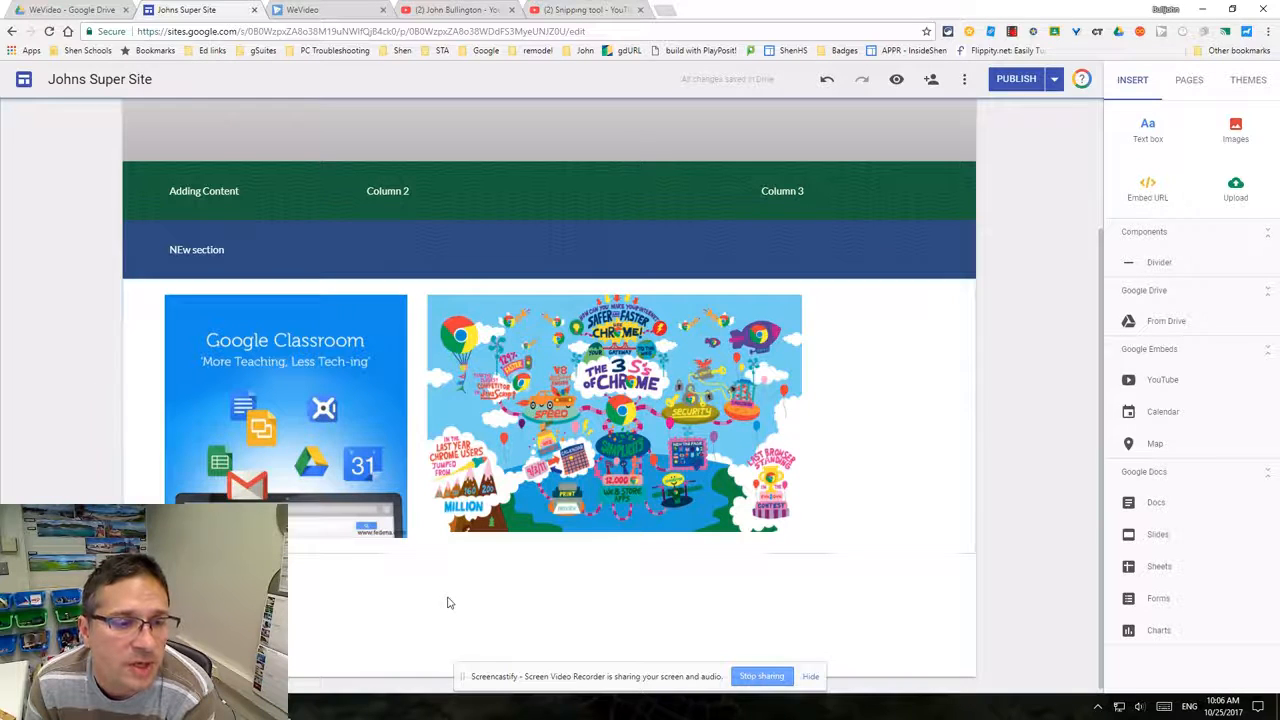
pyautogui.doubleClick(327, 620)
pyautogui.click(286, 612)
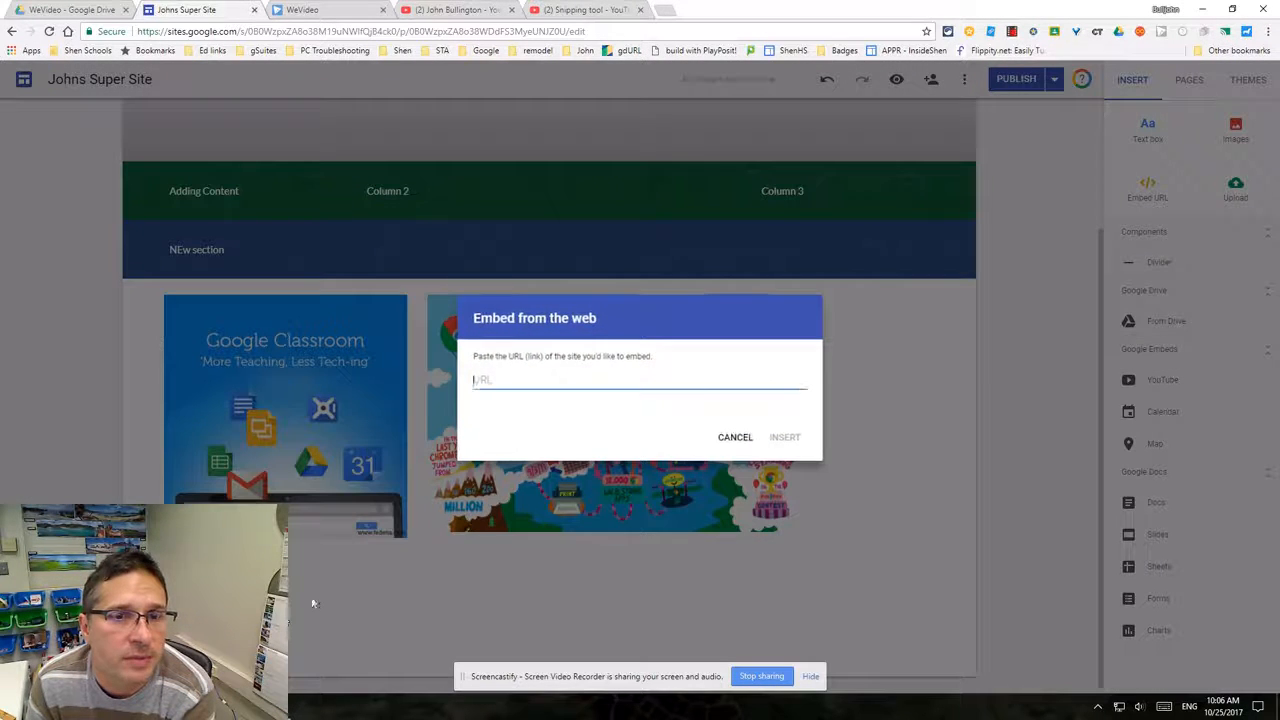
pyautogui.click(569, 9)
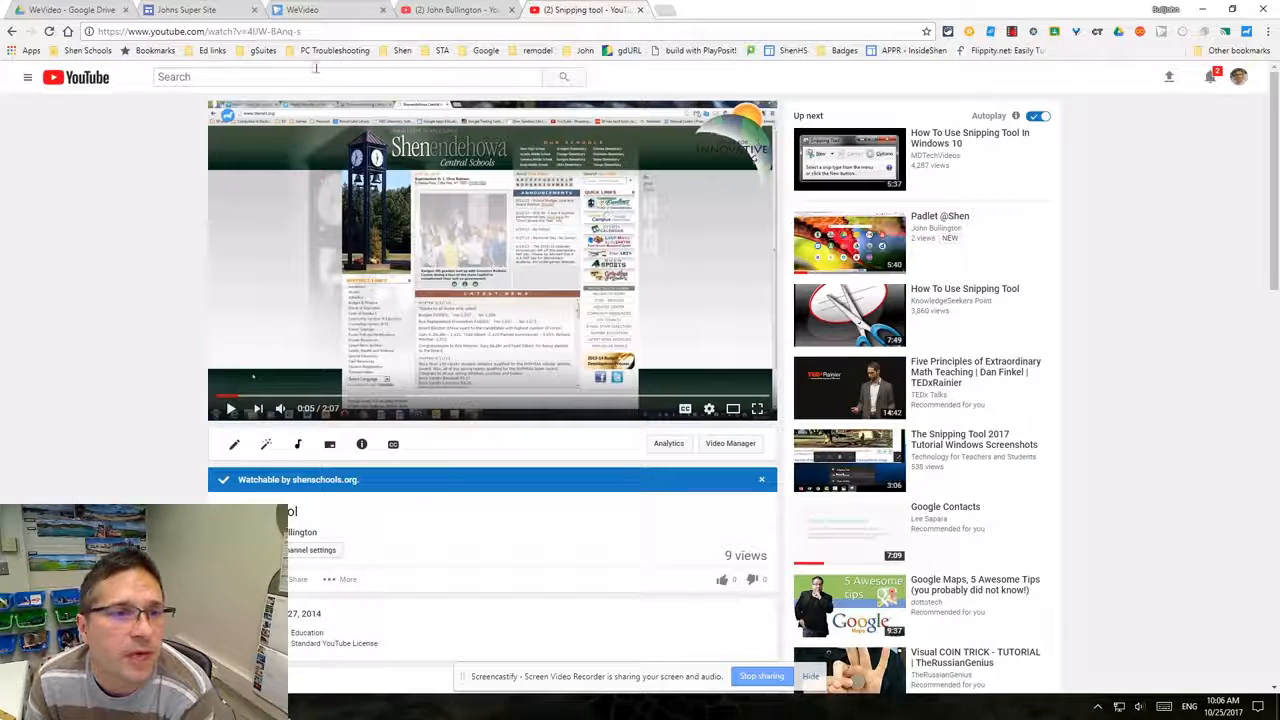
pyautogui.click(208, 31)
pyautogui.rightClick(210, 31)
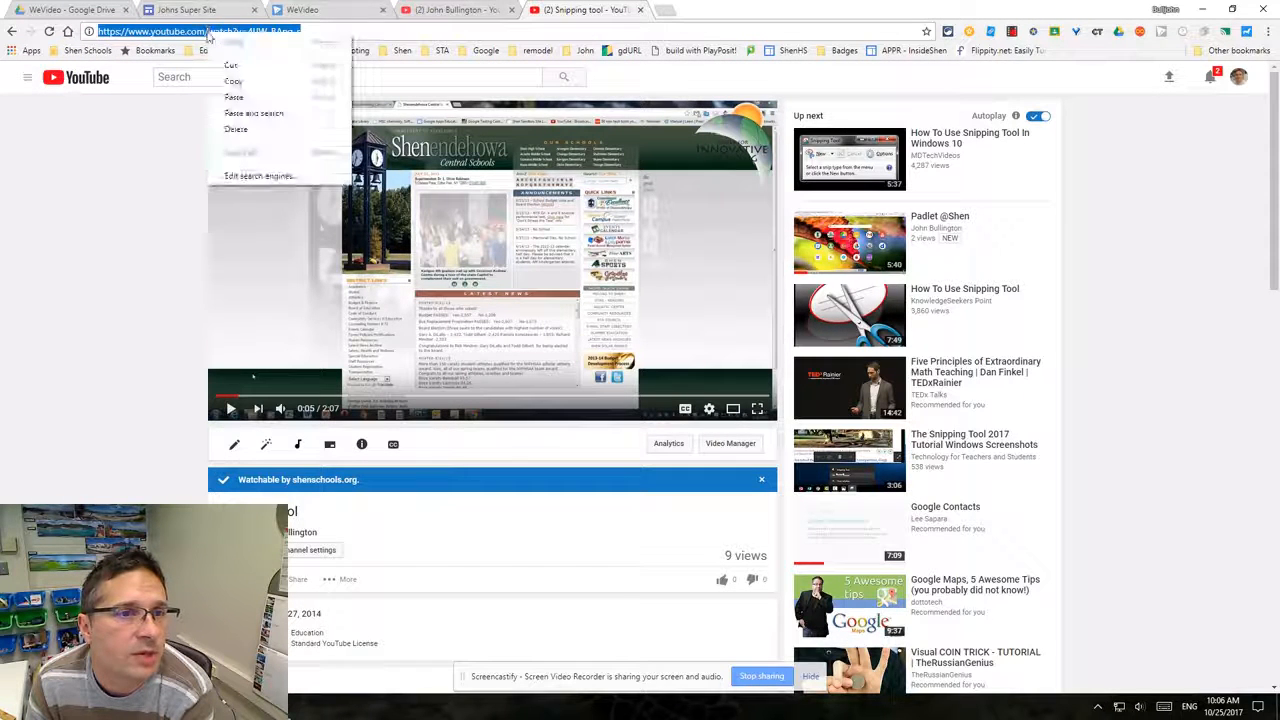
pyautogui.click(235, 82)
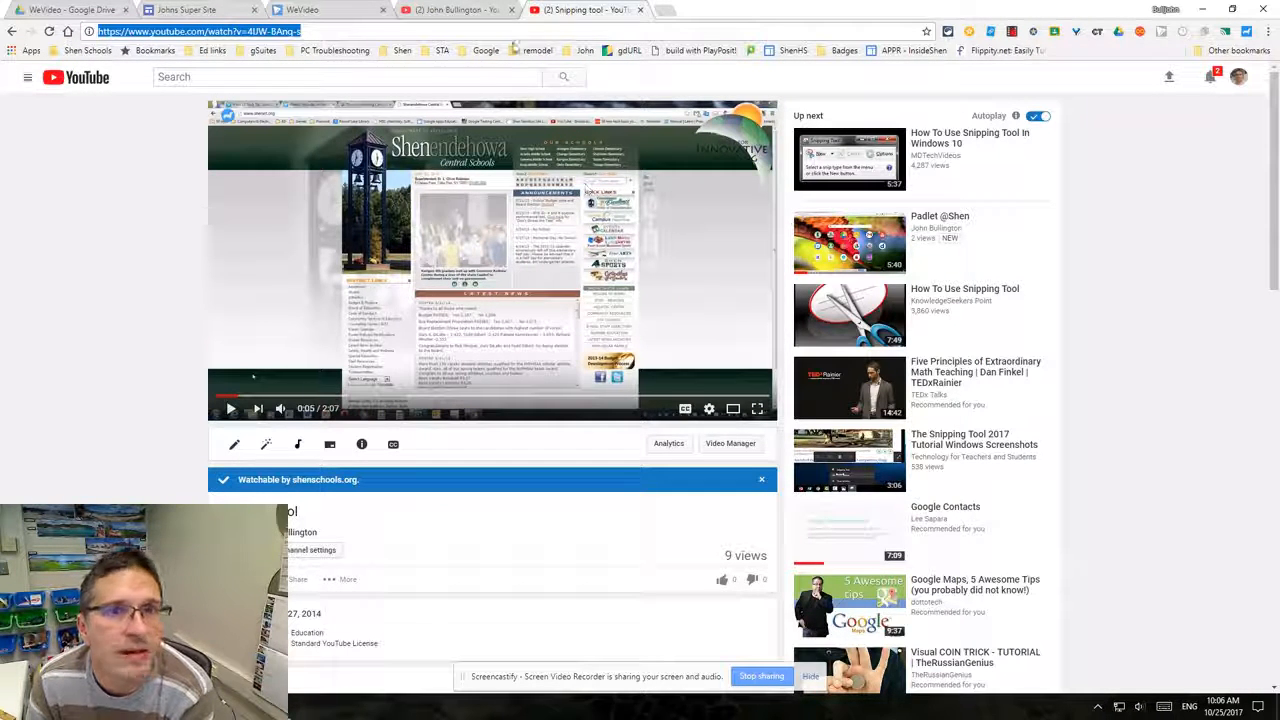
pyautogui.click(195, 10)
pyautogui.click(573, 9)
pyautogui.click(195, 10)
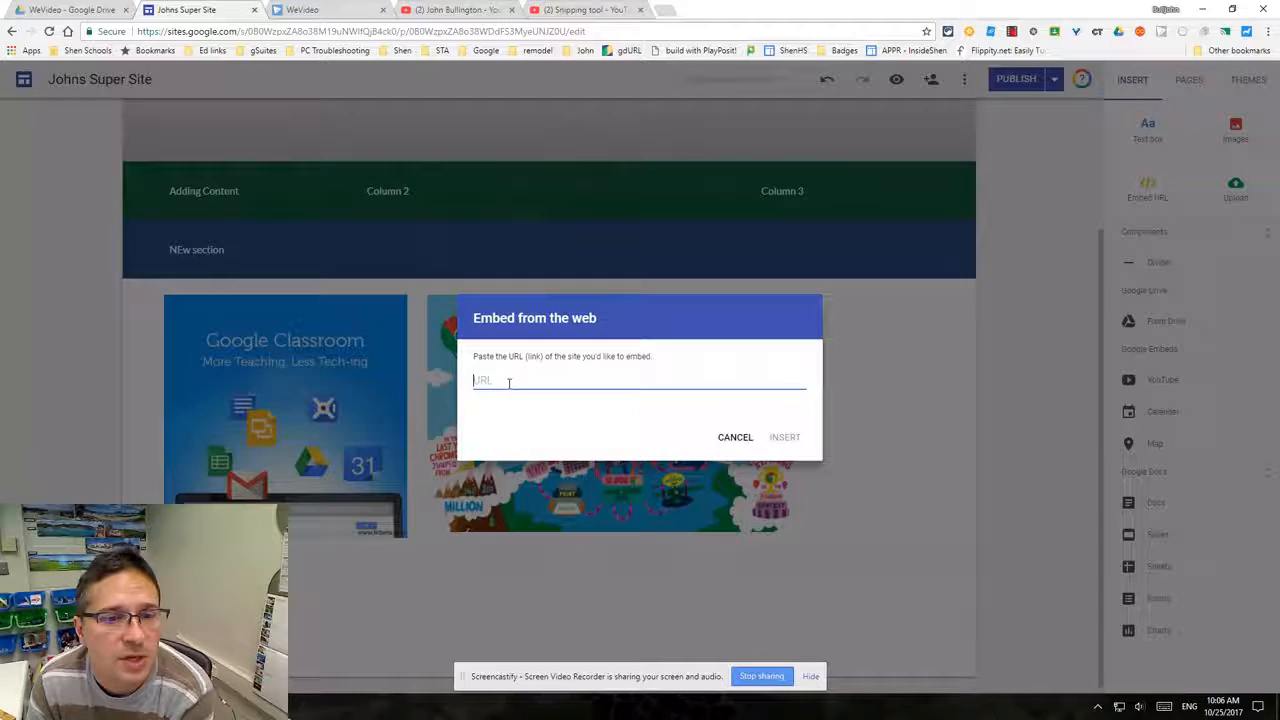
pyautogui.rightClick(509, 383)
pyautogui.click(531, 462)
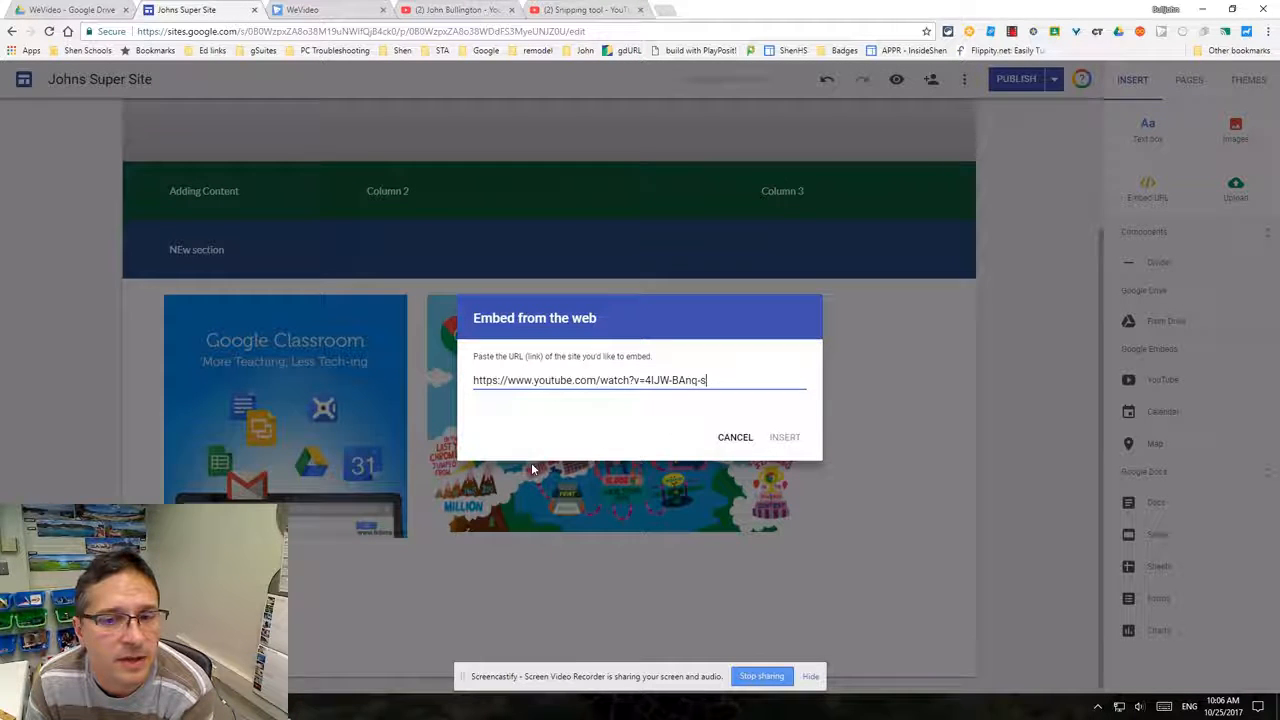
pyautogui.click(784, 516)
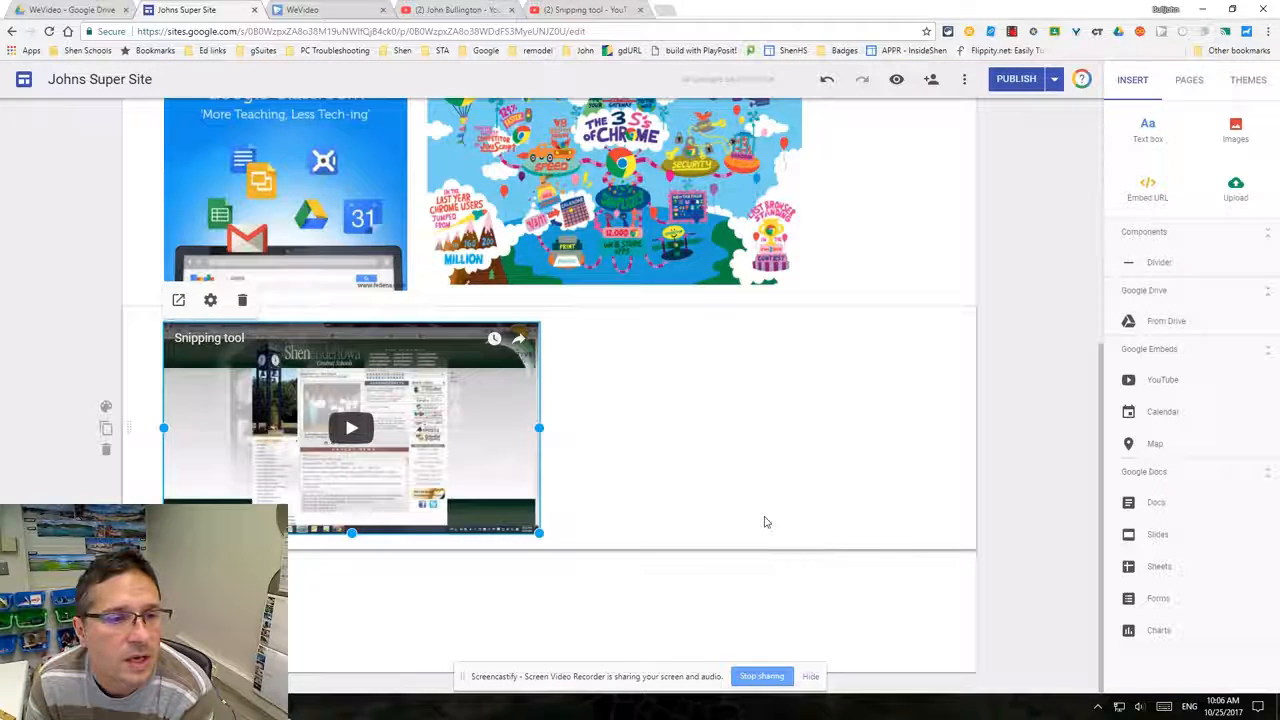
# - Preview the page and play the embedded Snipping tool video, then return to editing
pyautogui.click(897, 80)
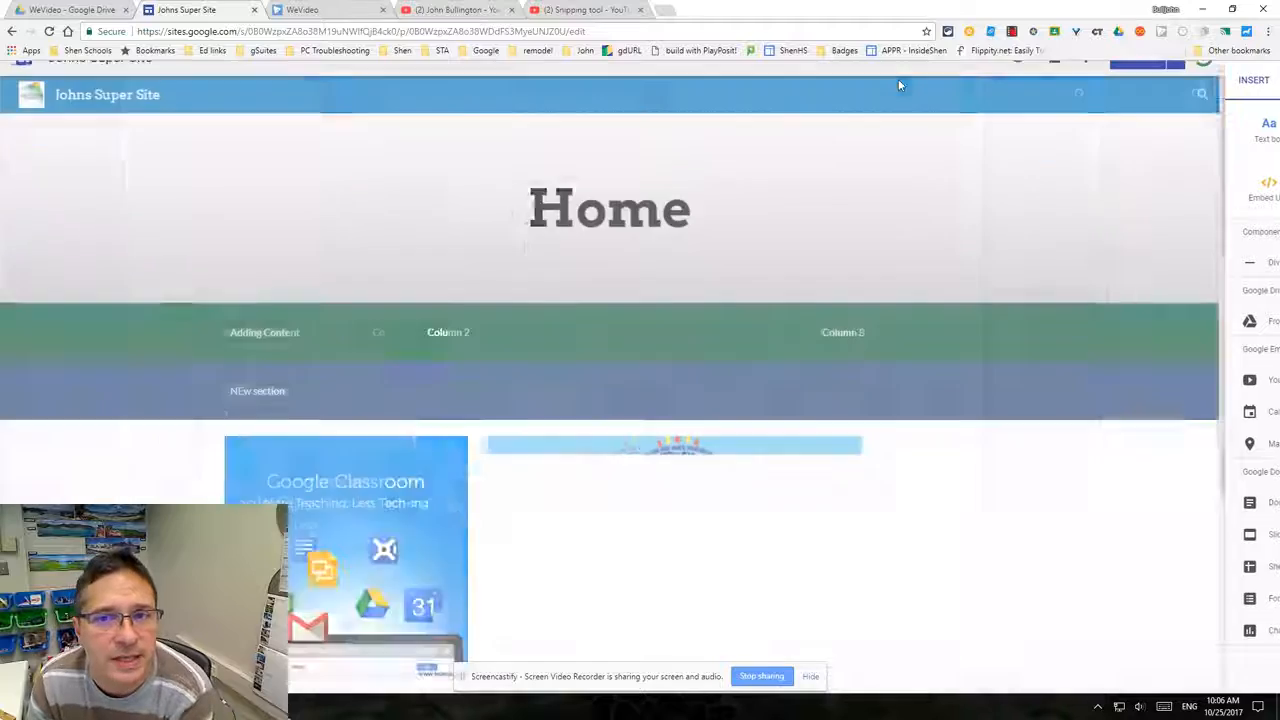
pyautogui.scroll(-2, 742, 346)
pyautogui.scroll(-2, 742, 346)
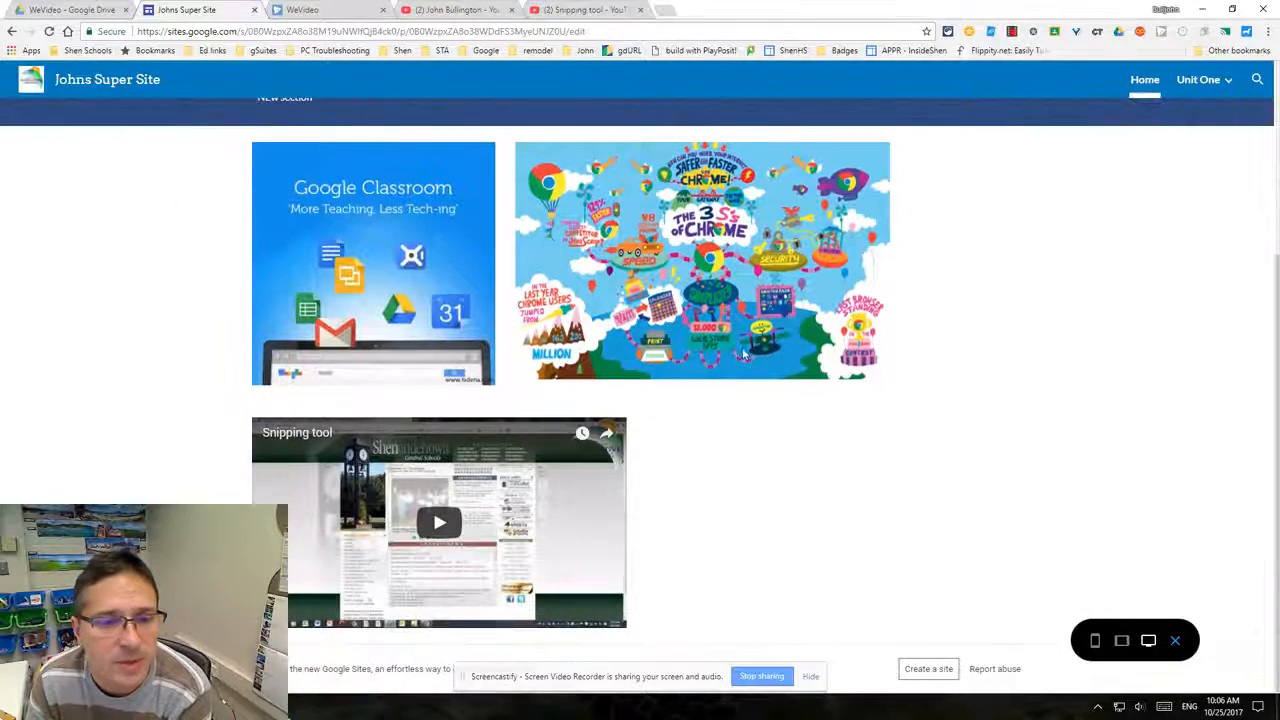
pyautogui.click(431, 528)
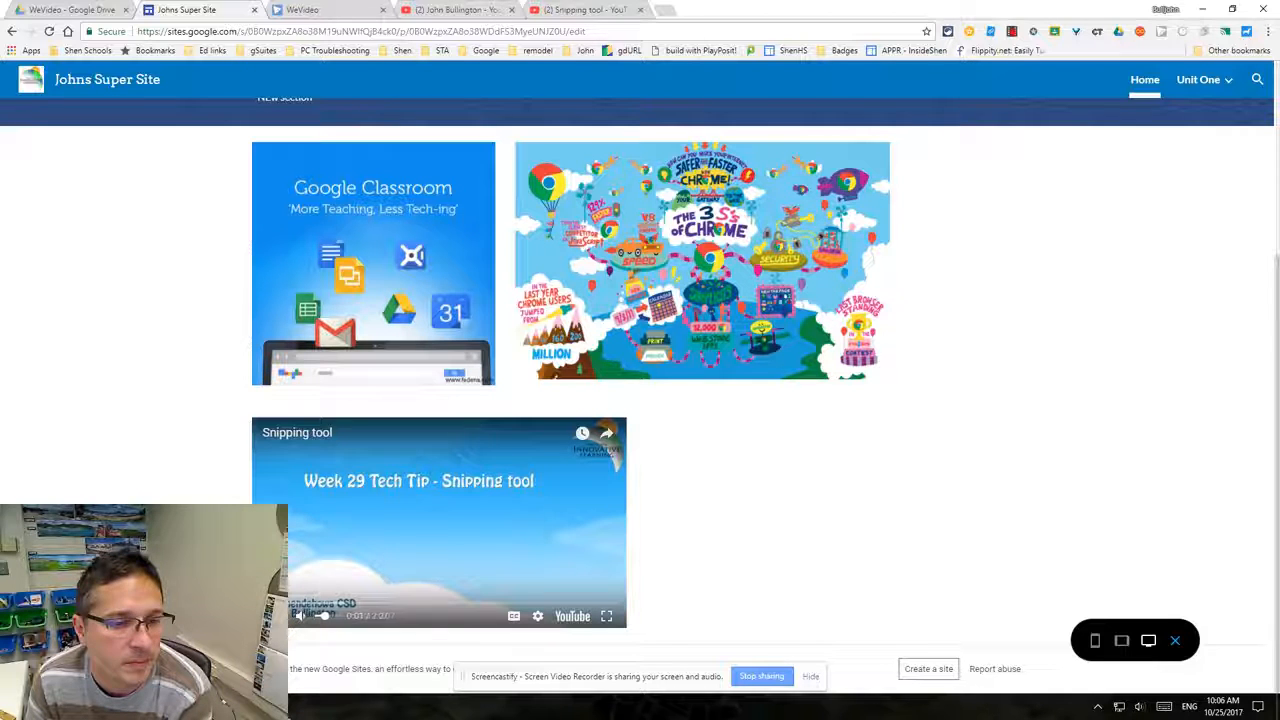
pyautogui.click(271, 616)
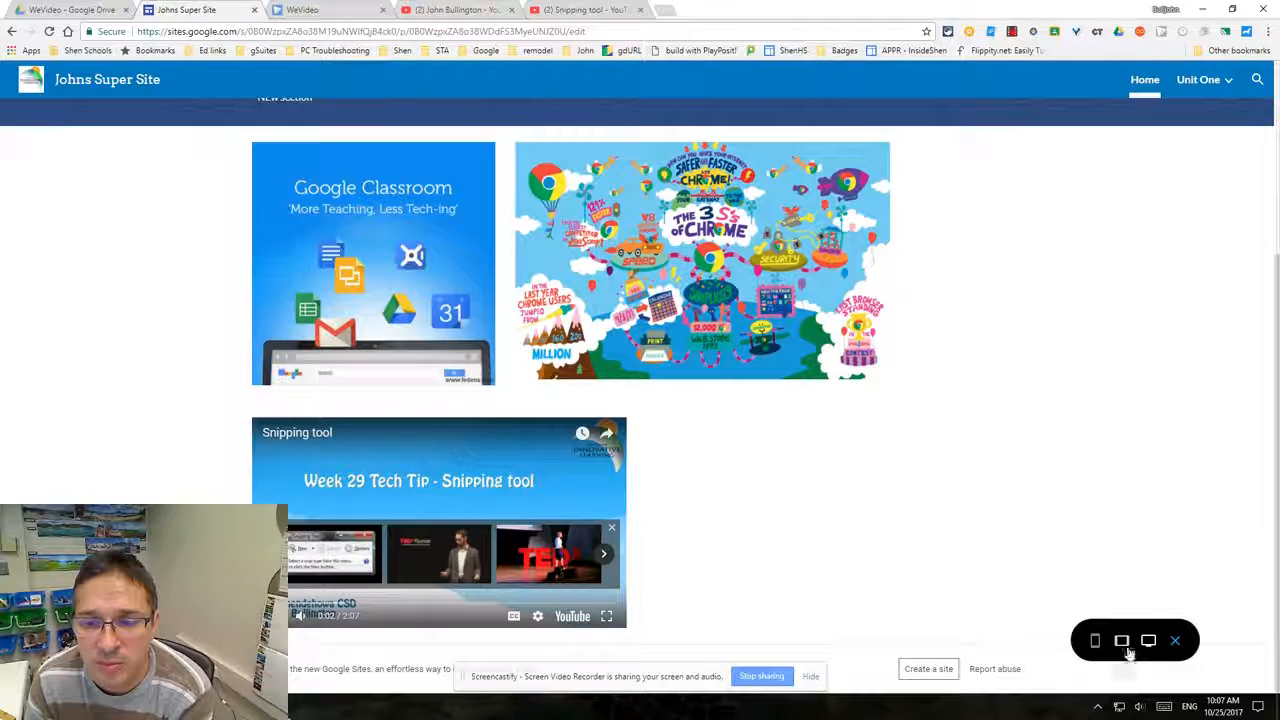
pyautogui.click(1177, 642)
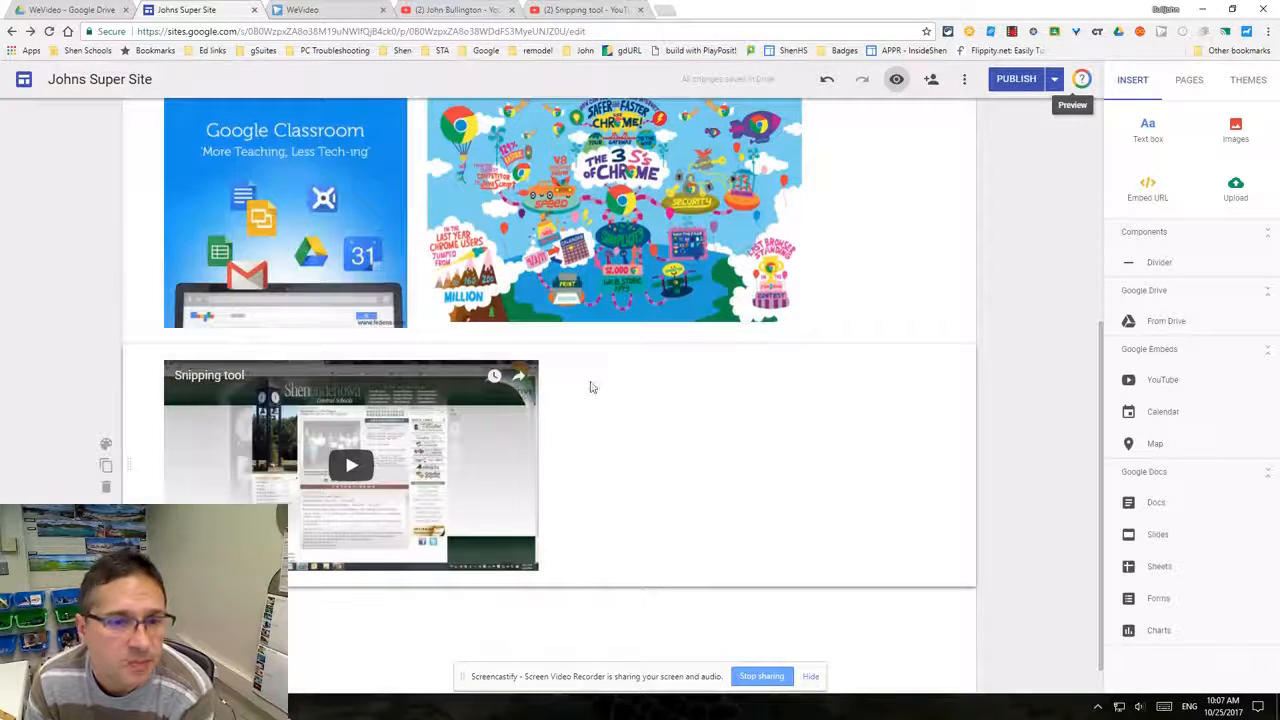
# - Open another embed dialog beside the video and open the Chrome Extensions/Apps & Add-ons playlist page on YouTube
pyautogui.click(757, 437)
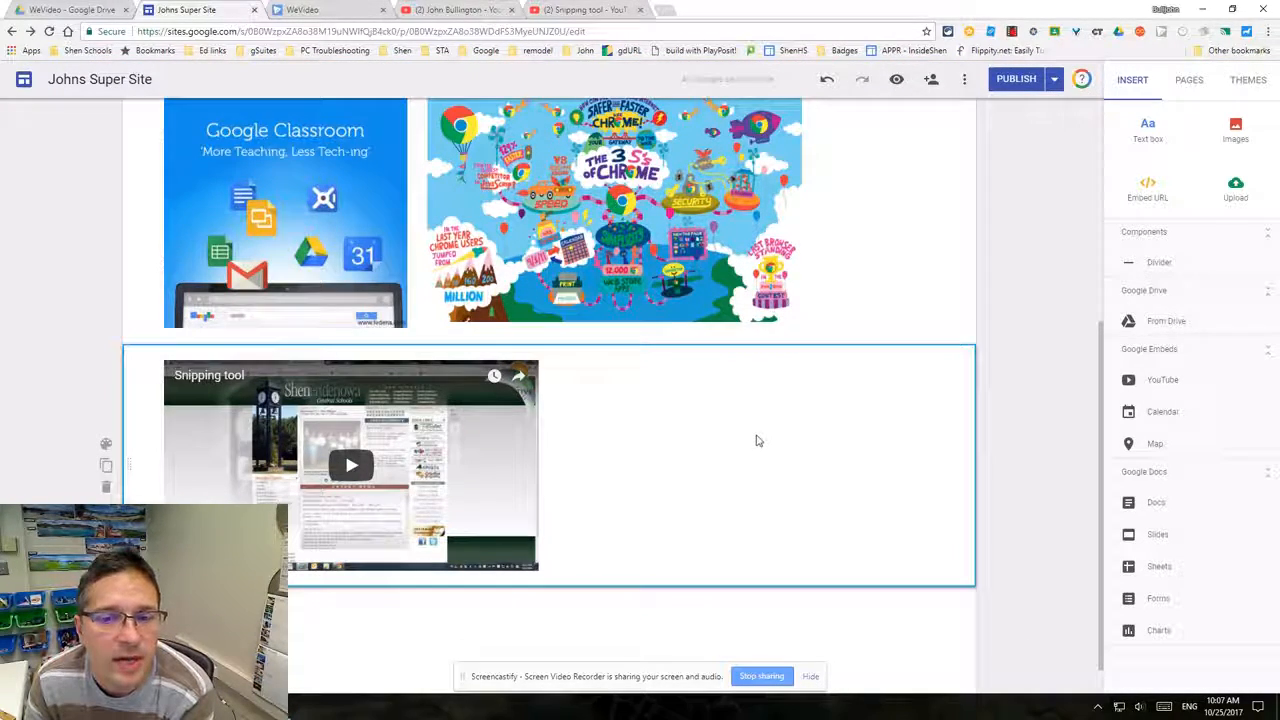
pyautogui.doubleClick(757, 437)
pyautogui.click(713, 434)
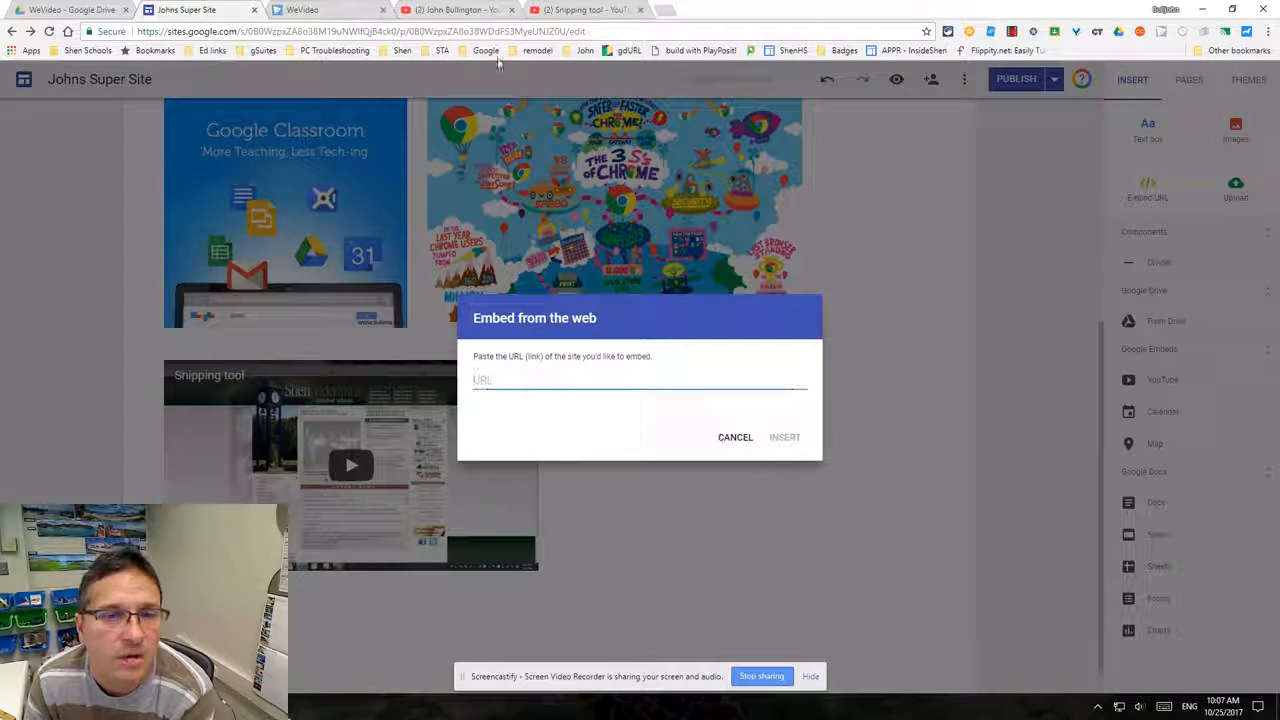
pyautogui.click(468, 10)
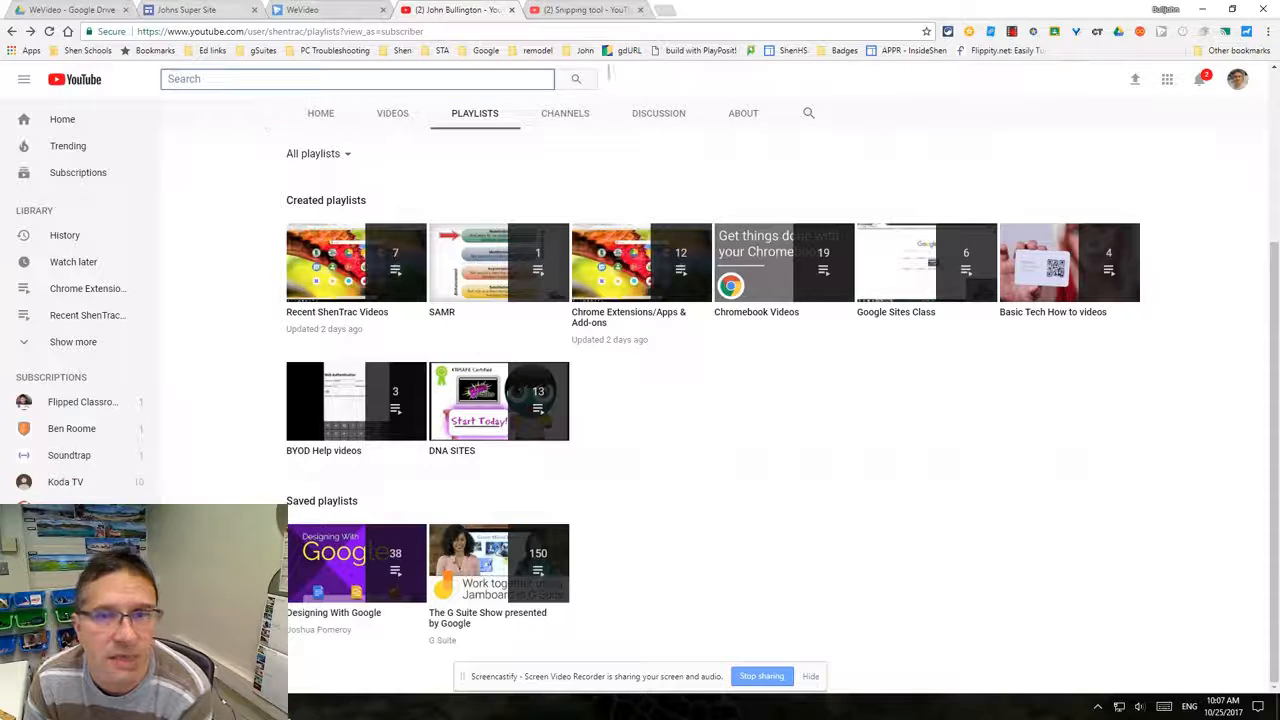
pyautogui.click(1238, 80)
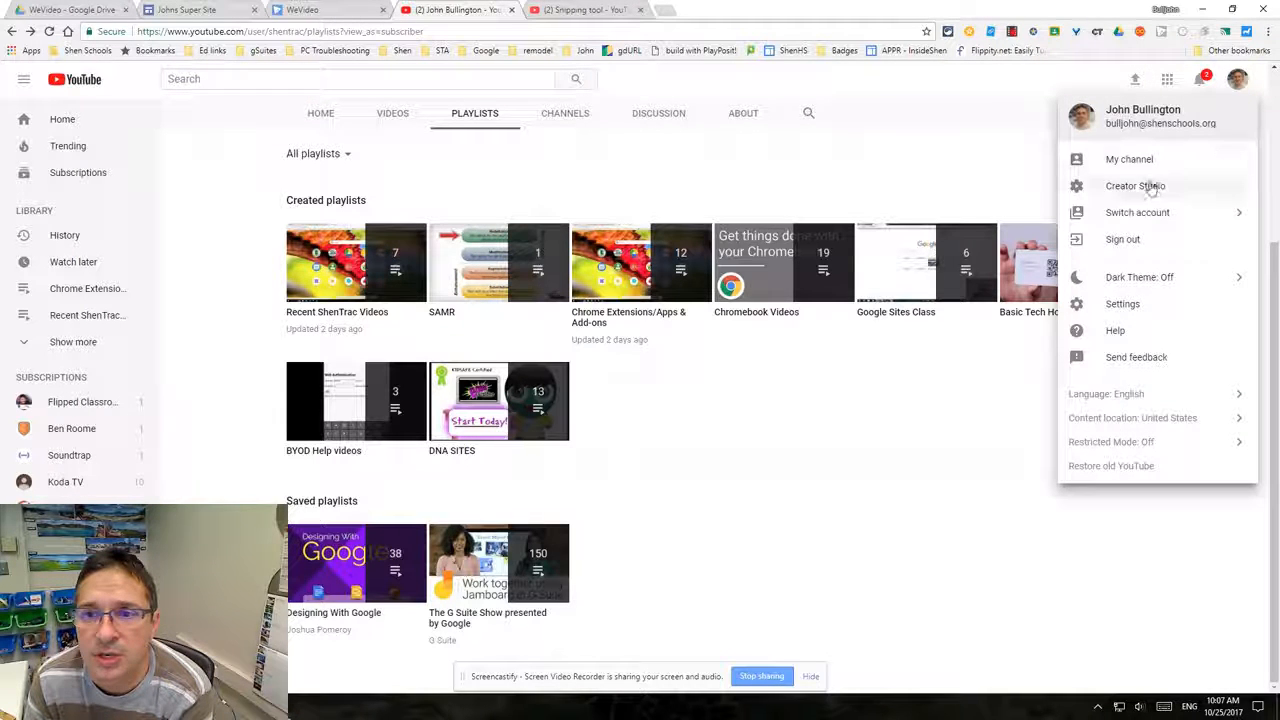
pyautogui.click(890, 502)
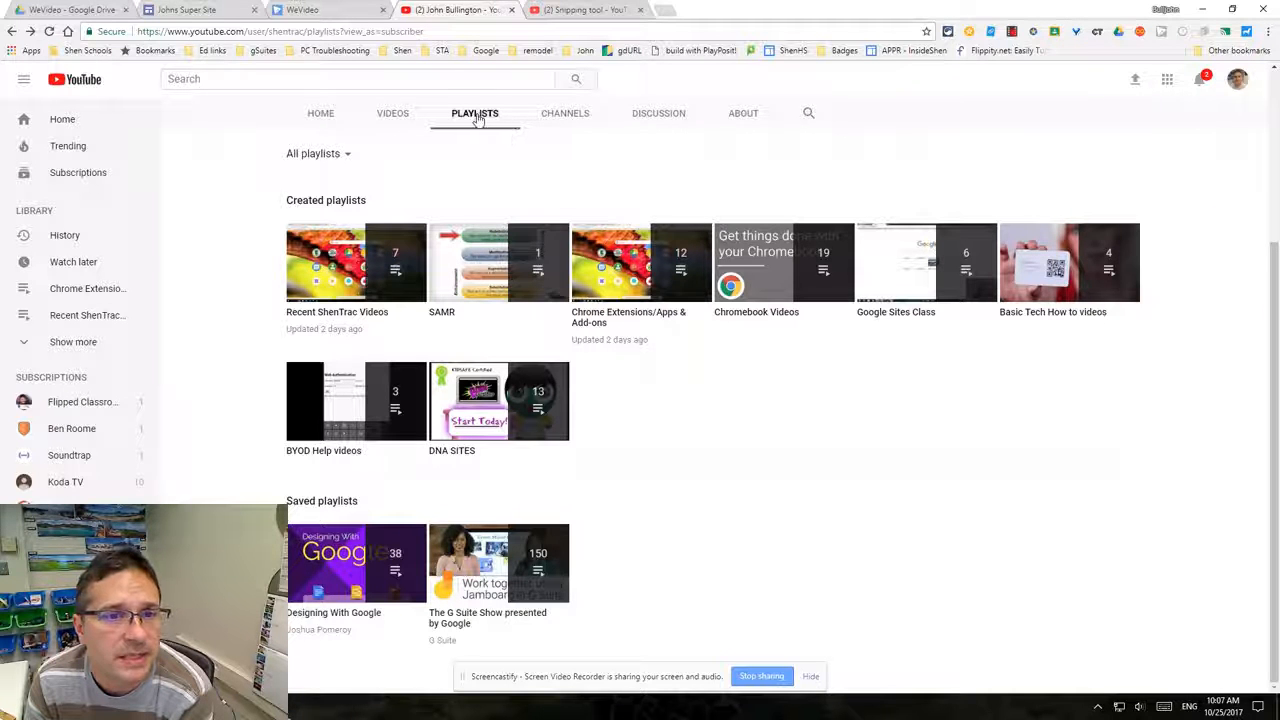
pyautogui.click(643, 275)
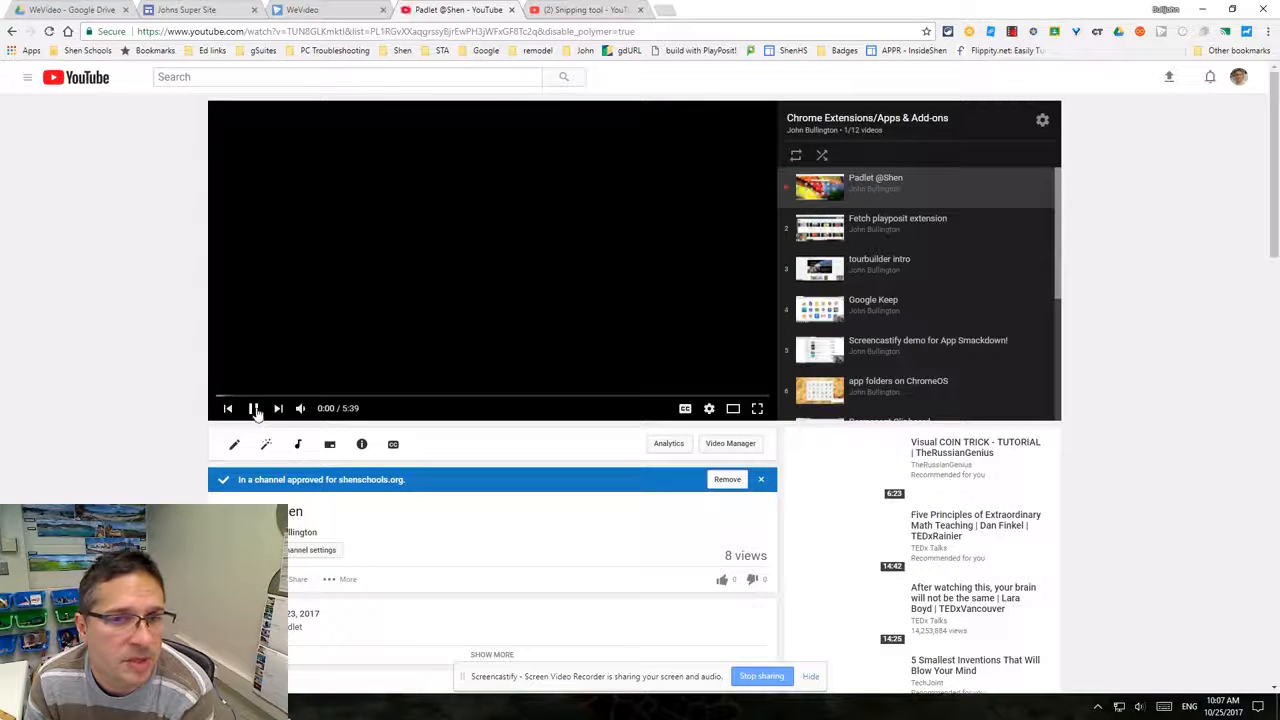
pyautogui.click(253, 408)
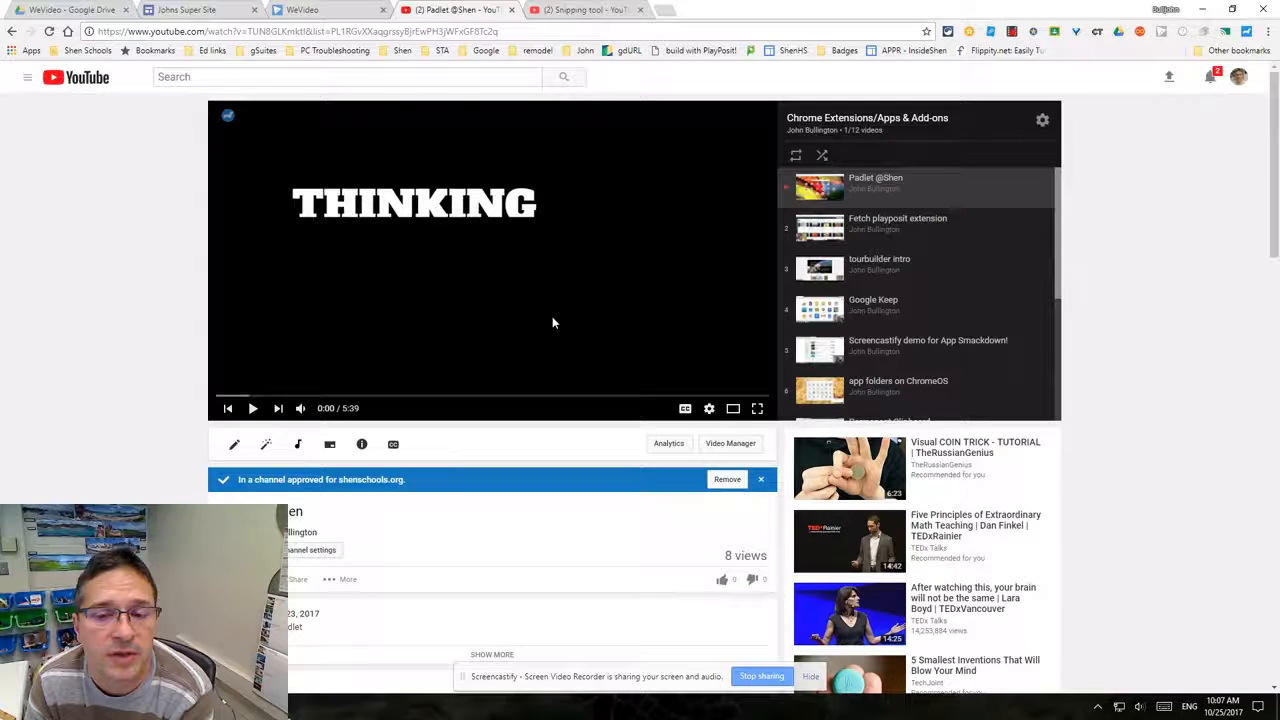
pyautogui.click(848, 119)
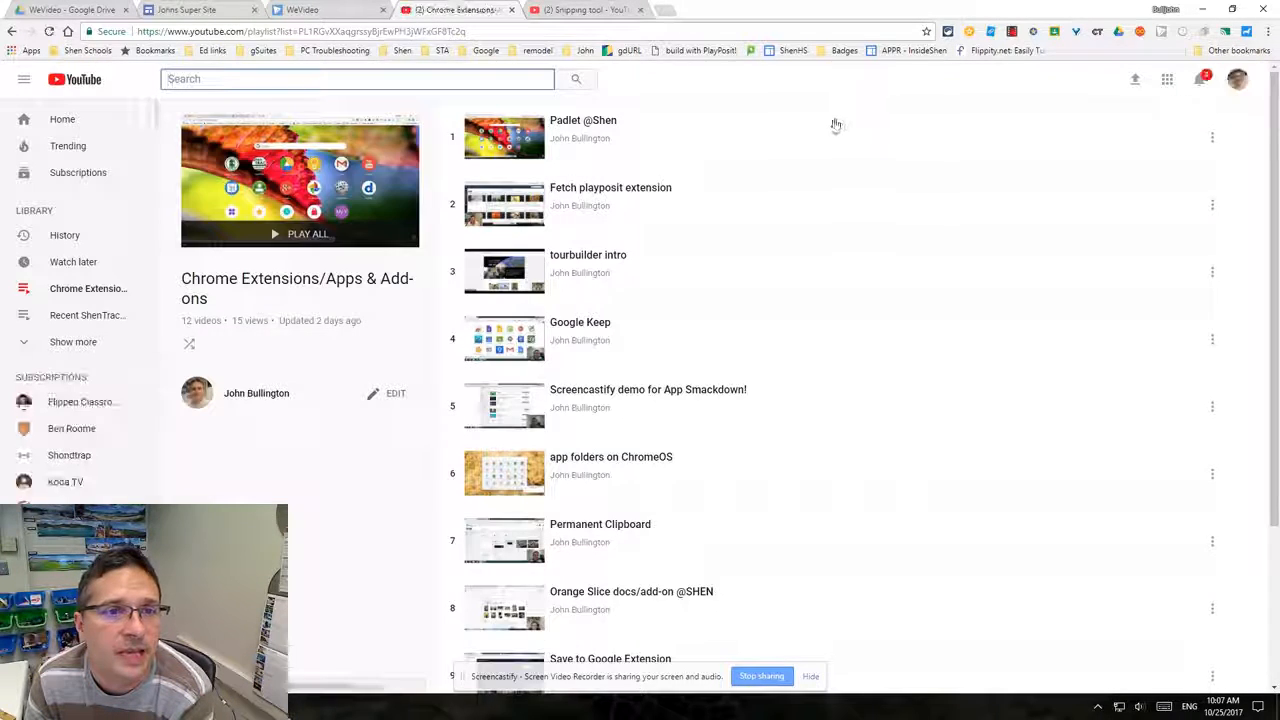
# - Embed the Chrome Extensions/Apps & Add-ons playlist by copying its playlist URL and pasting it into the embed dialog
pyautogui.click(372, 32)
pyautogui.rightClick(371, 33)
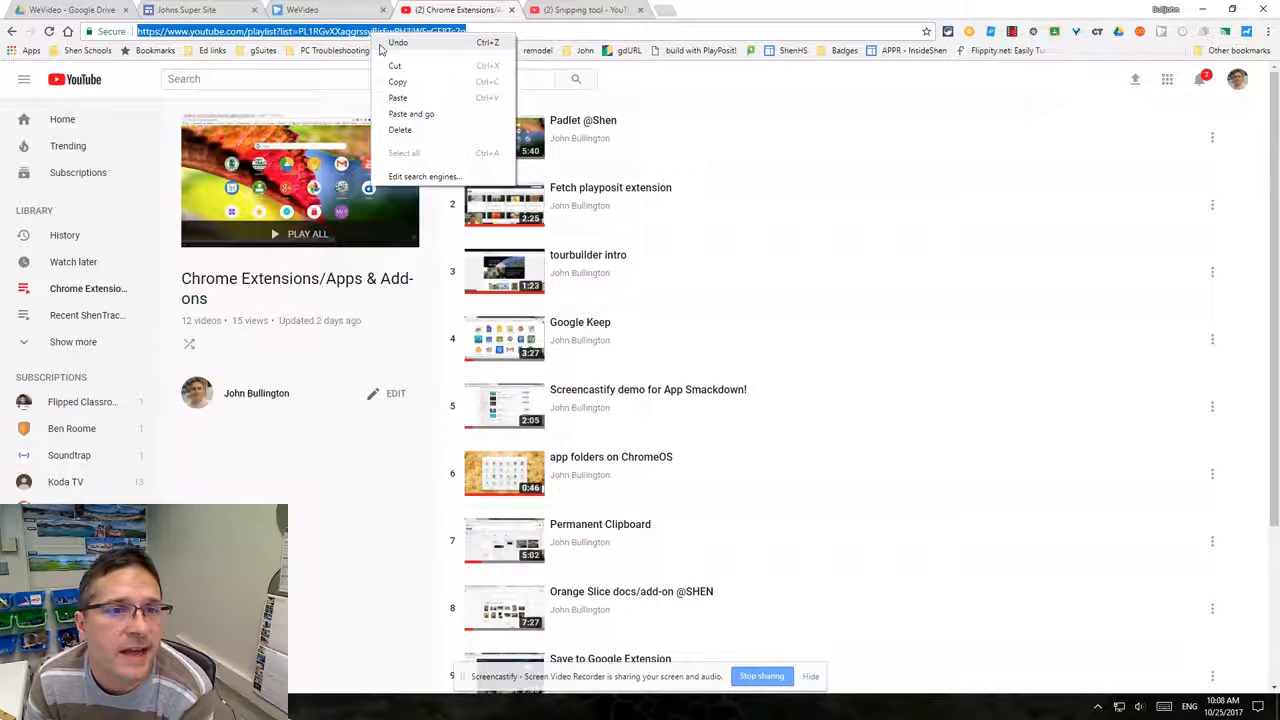
pyautogui.click(397, 84)
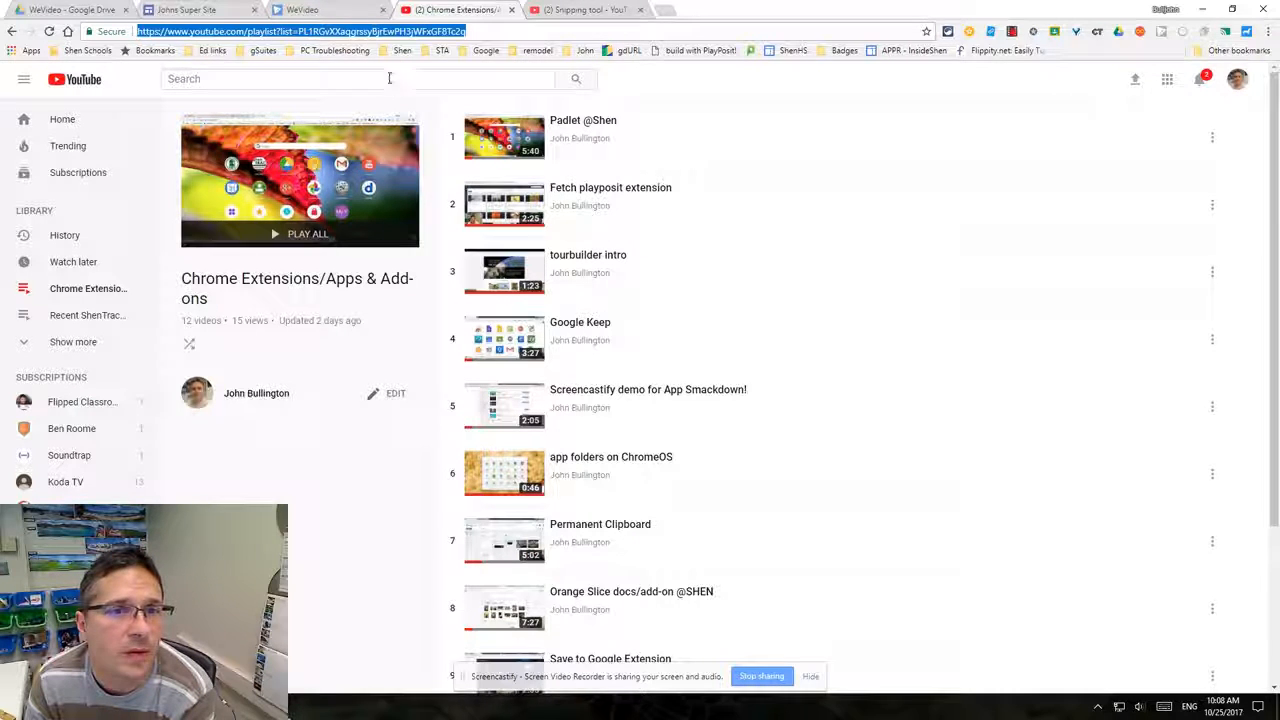
pyautogui.click(214, 12)
pyautogui.click(516, 375)
pyautogui.rightClick(516, 378)
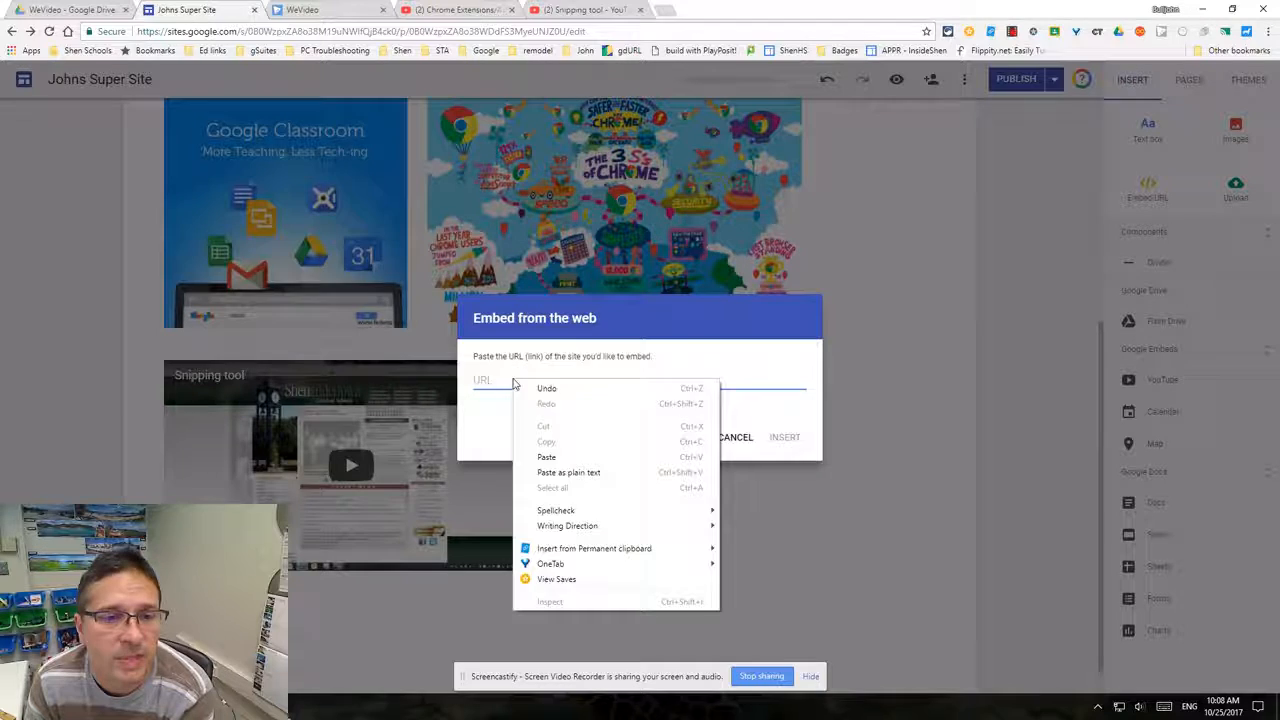
pyautogui.click(553, 455)
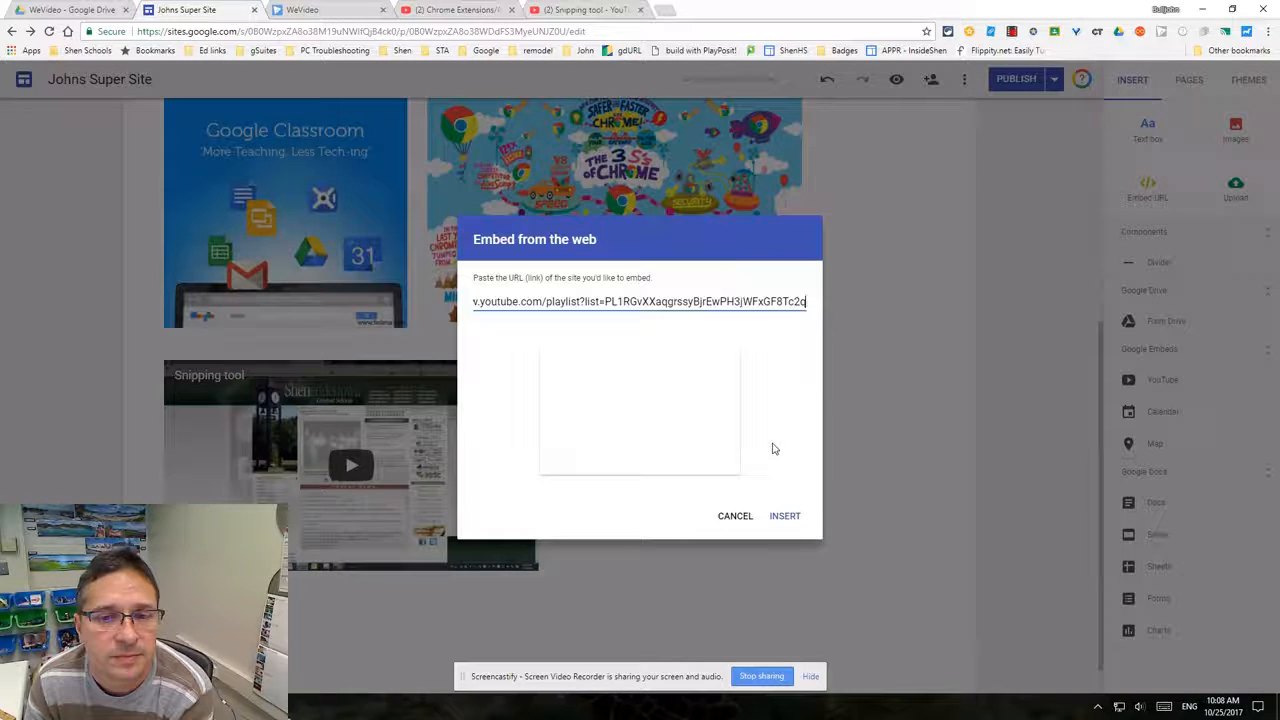
pyautogui.click(786, 517)
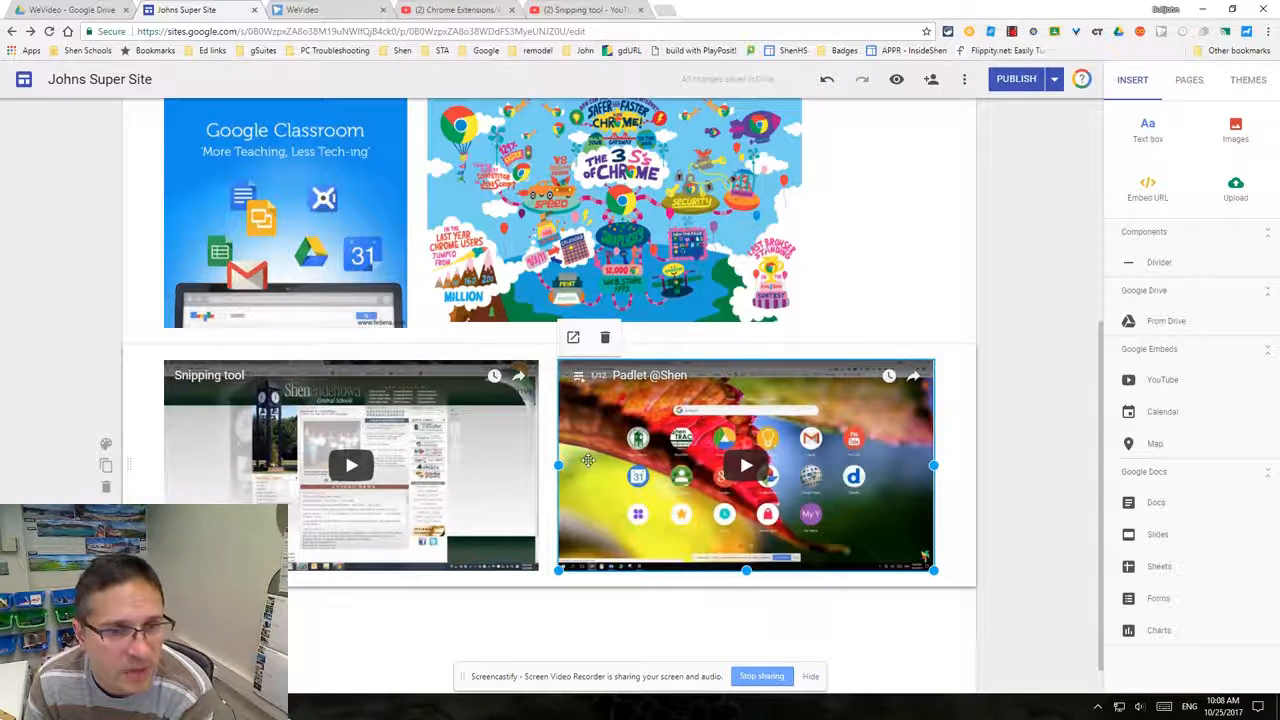
# - Preview the page and browse the embedded playlist's video list
pyautogui.click(897, 83)
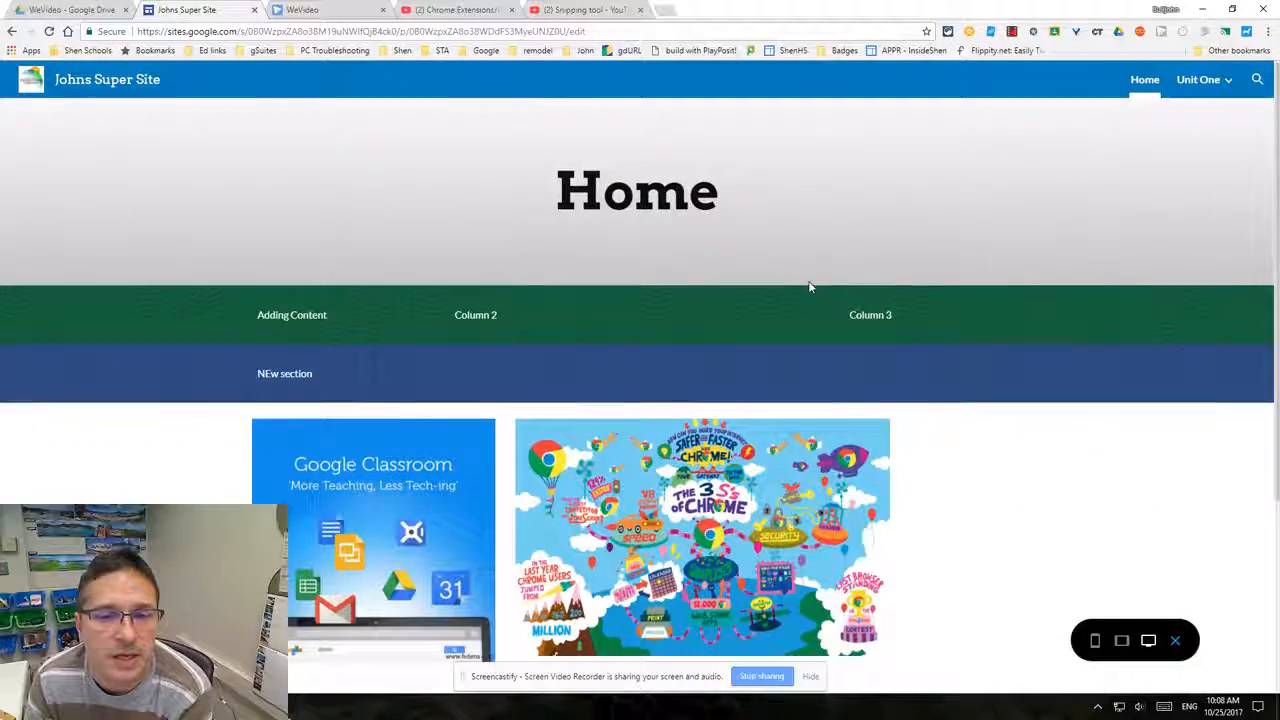
pyautogui.scroll(-3, 811, 283)
pyautogui.click(668, 438)
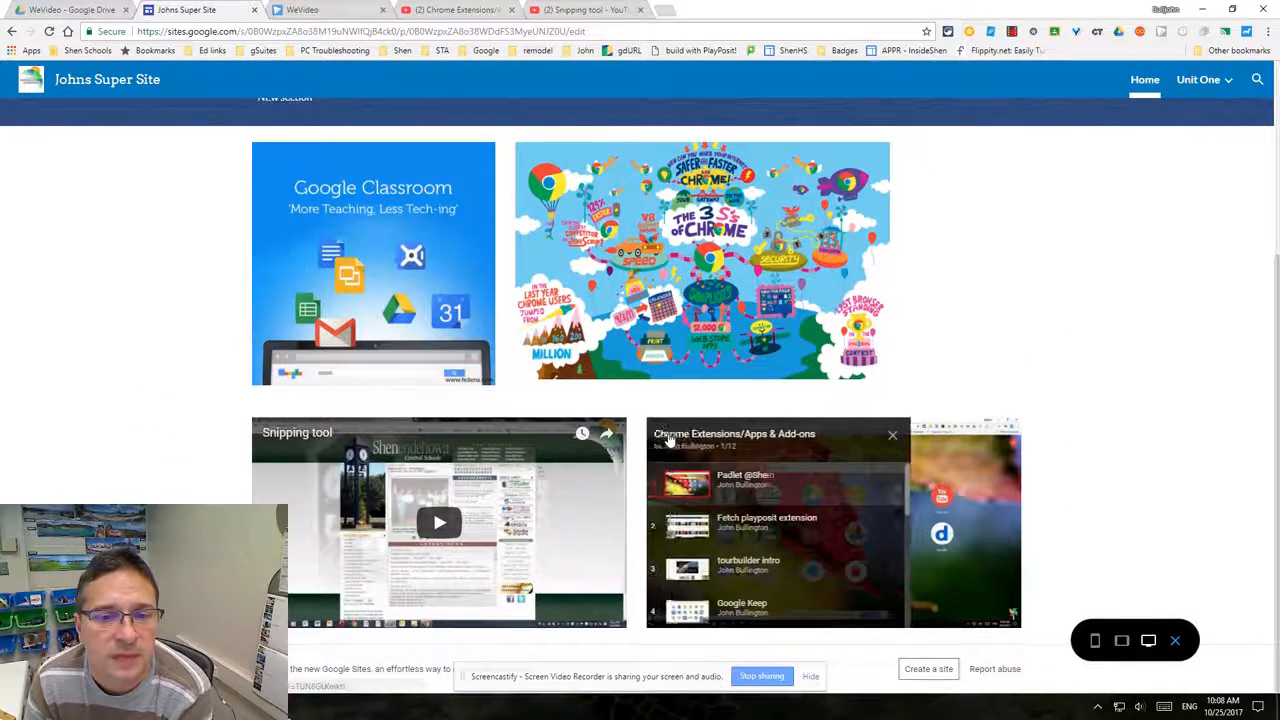
pyautogui.moveTo(909, 489); pyautogui.dragTo(922, 460)
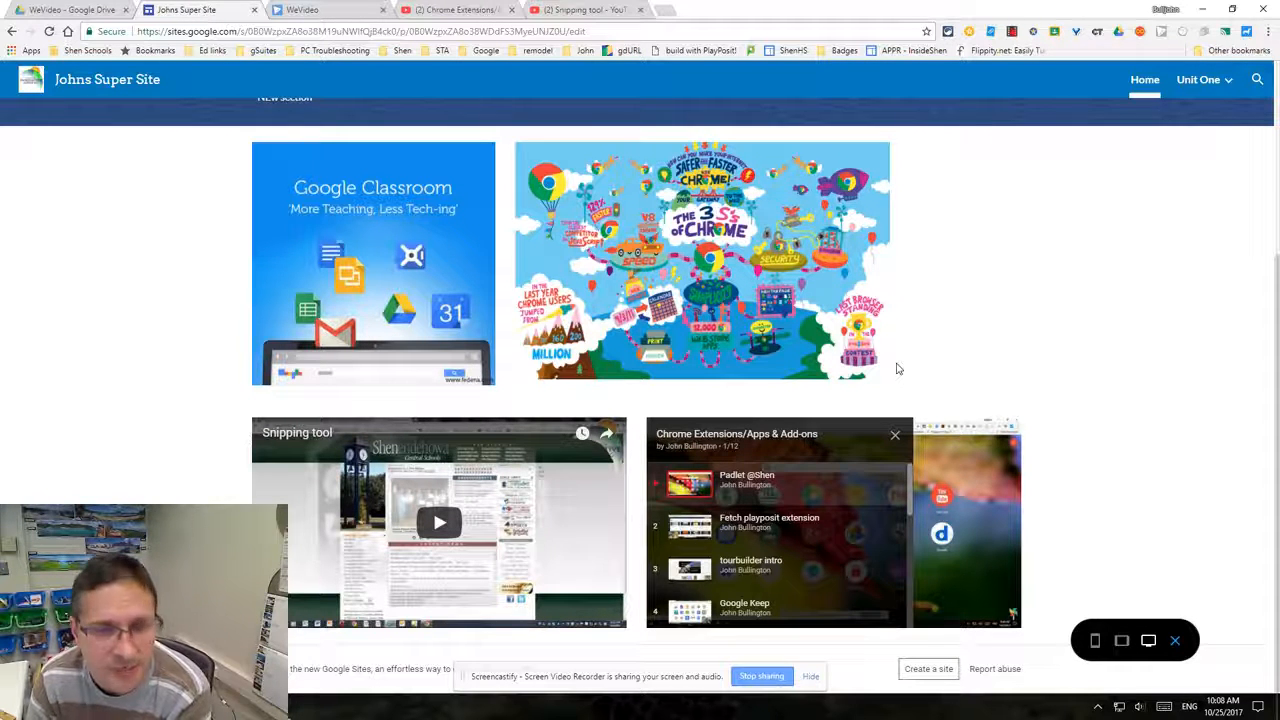
# - Leave the preview and insert the Google Drawing slides file from Drive (bulljohn > Session Materials > Drawing) below the videos
pyautogui.click(1176, 641)
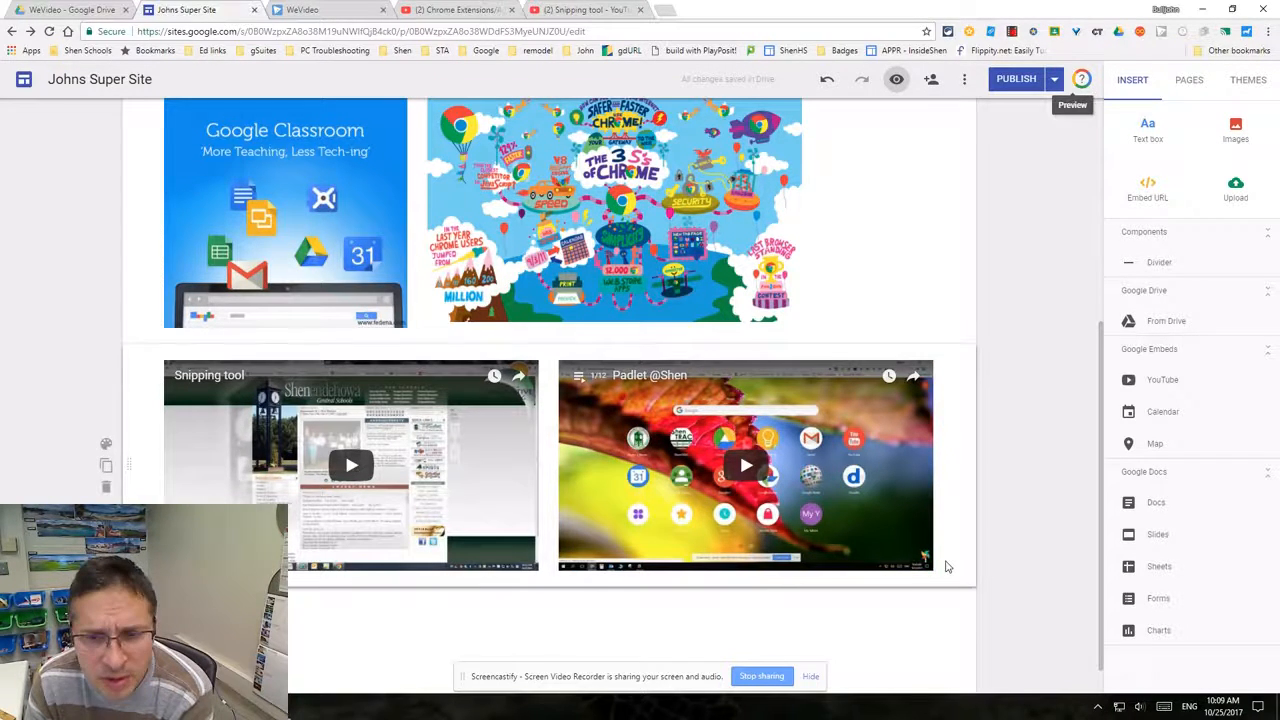
pyautogui.doubleClick(444, 621)
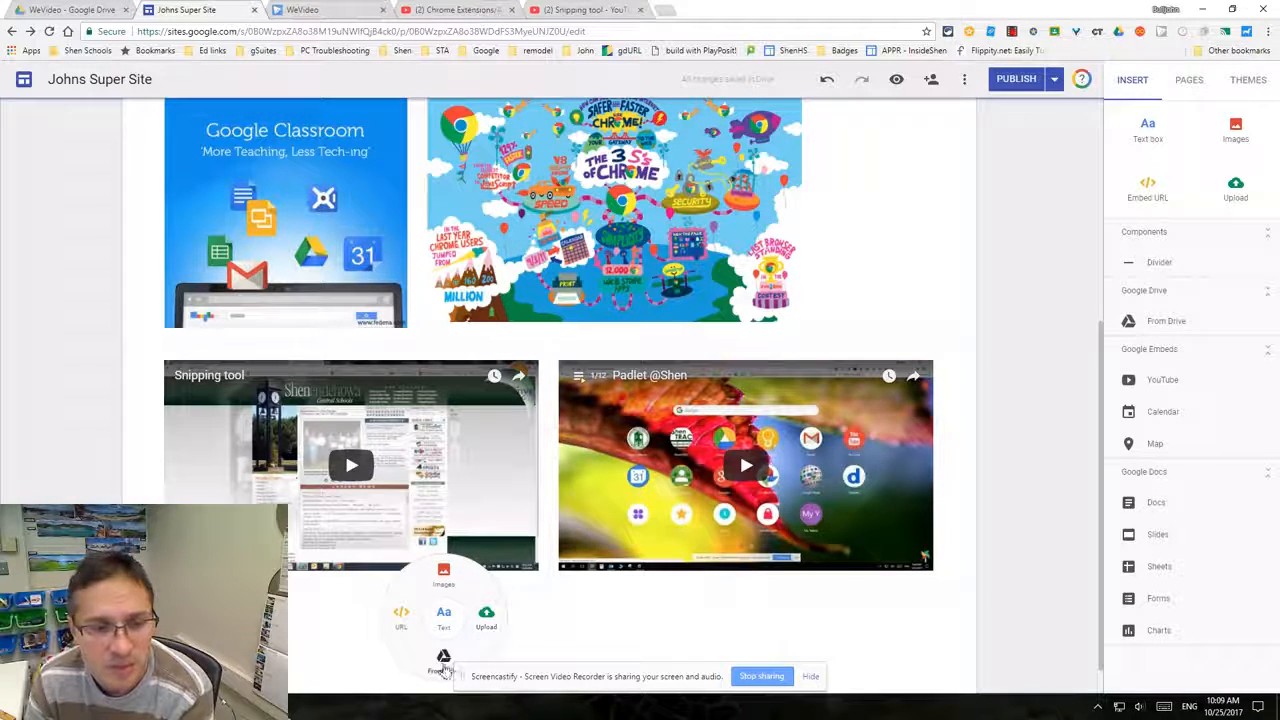
pyautogui.click(444, 661)
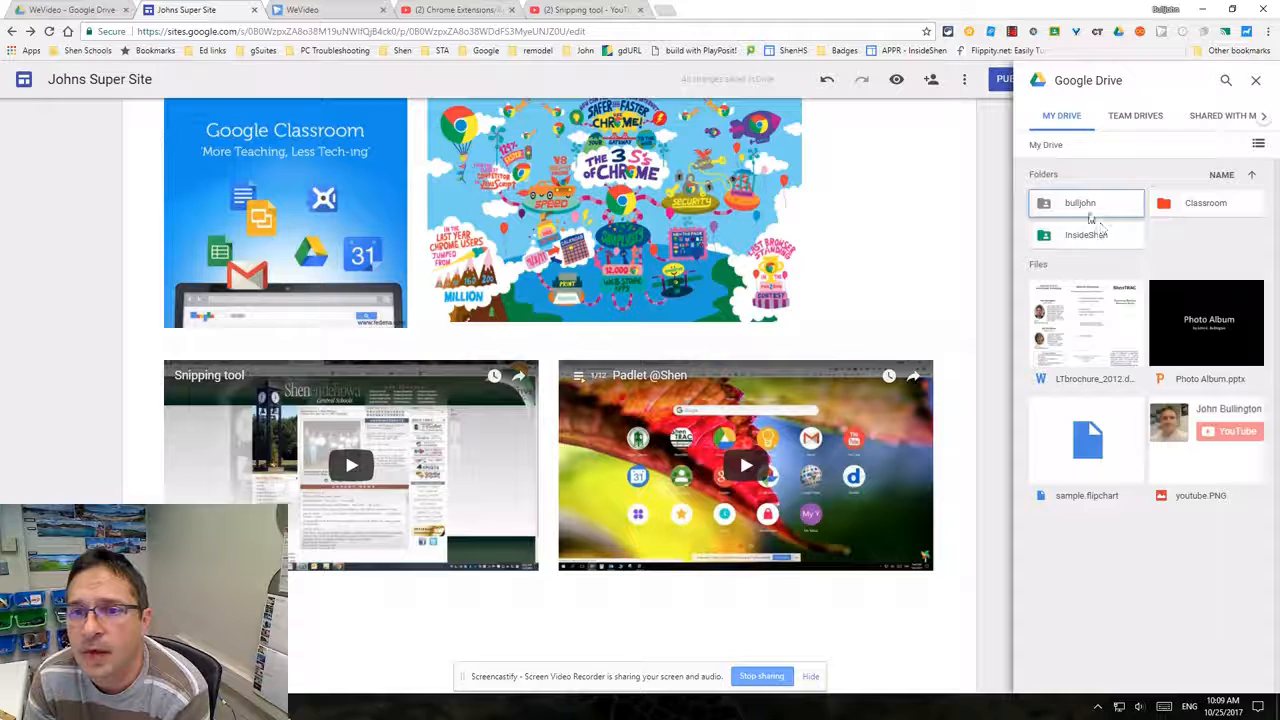
pyautogui.doubleClick(1088, 204)
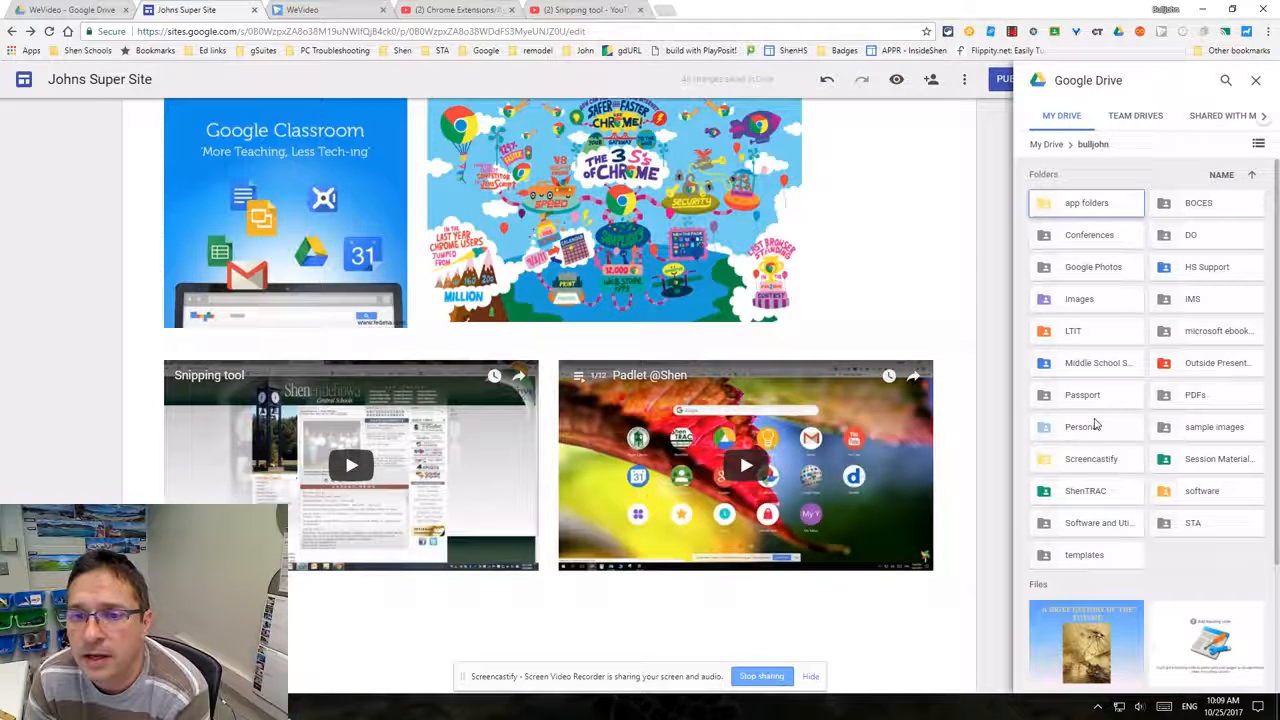
pyautogui.scroll(-1, 1175, 420)
pyautogui.scroll(-1, 1177, 490)
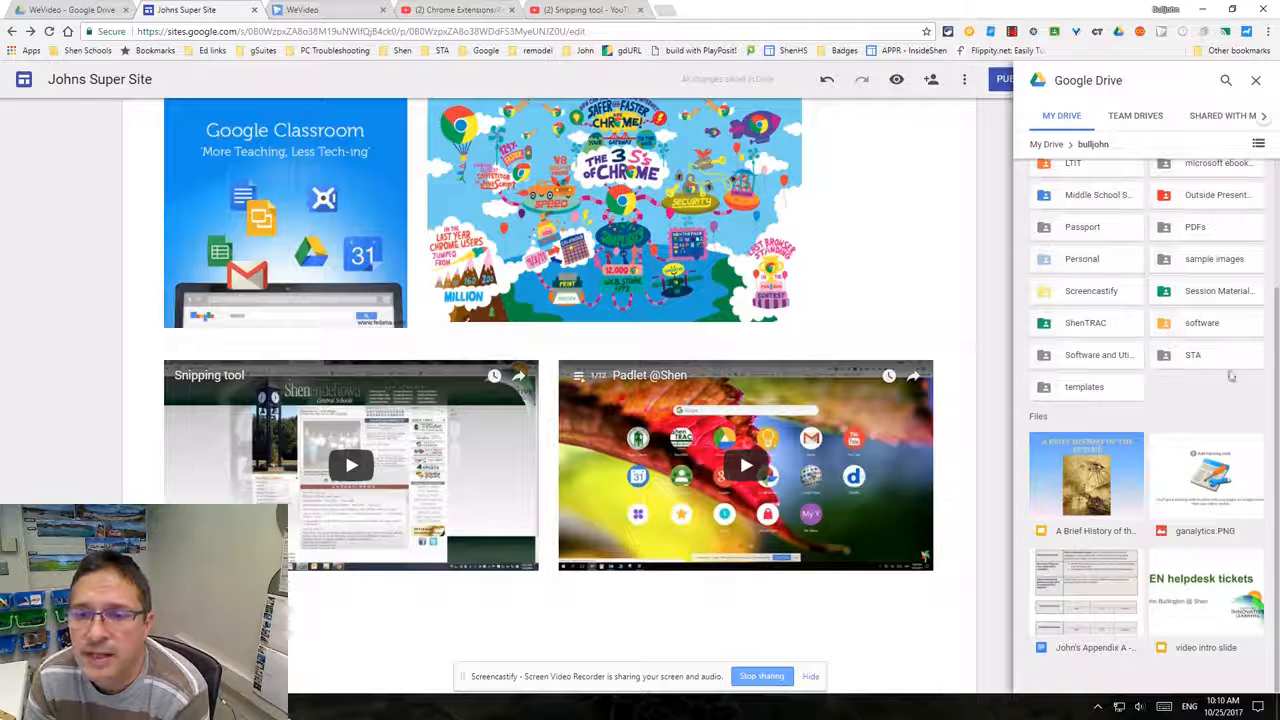
pyautogui.scroll(1, 1162, 340)
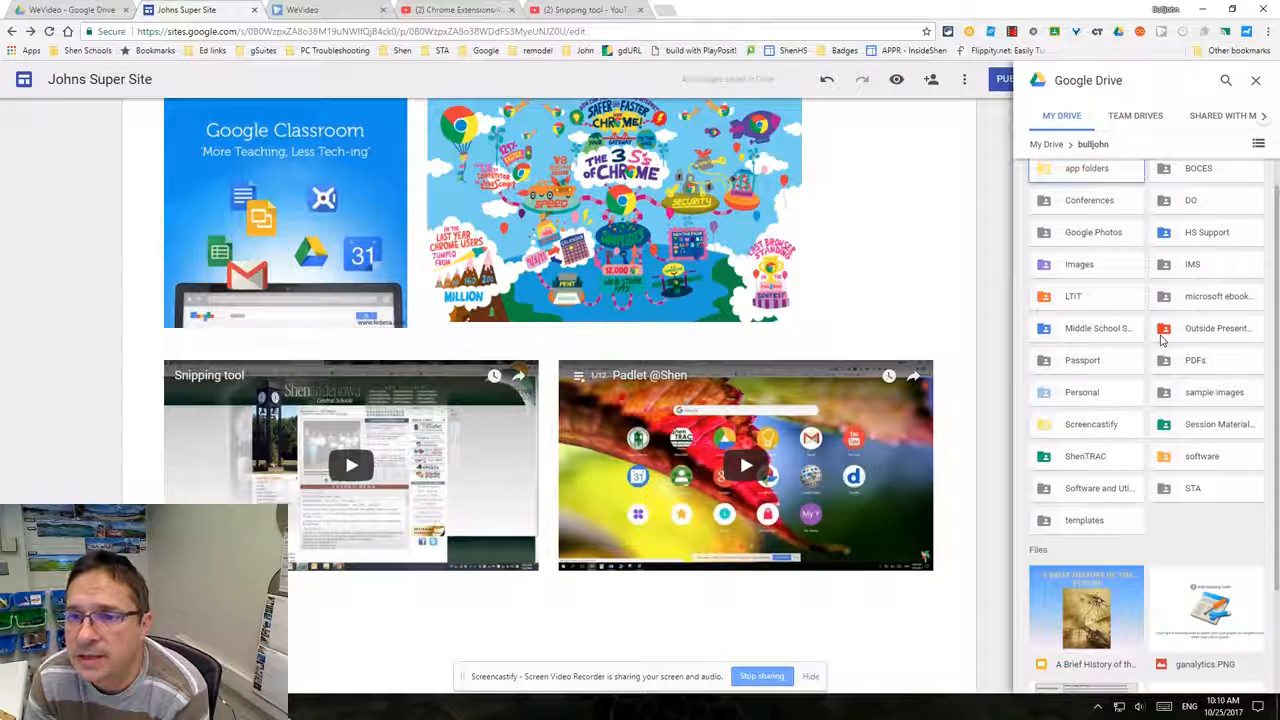
pyautogui.doubleClick(1188, 430)
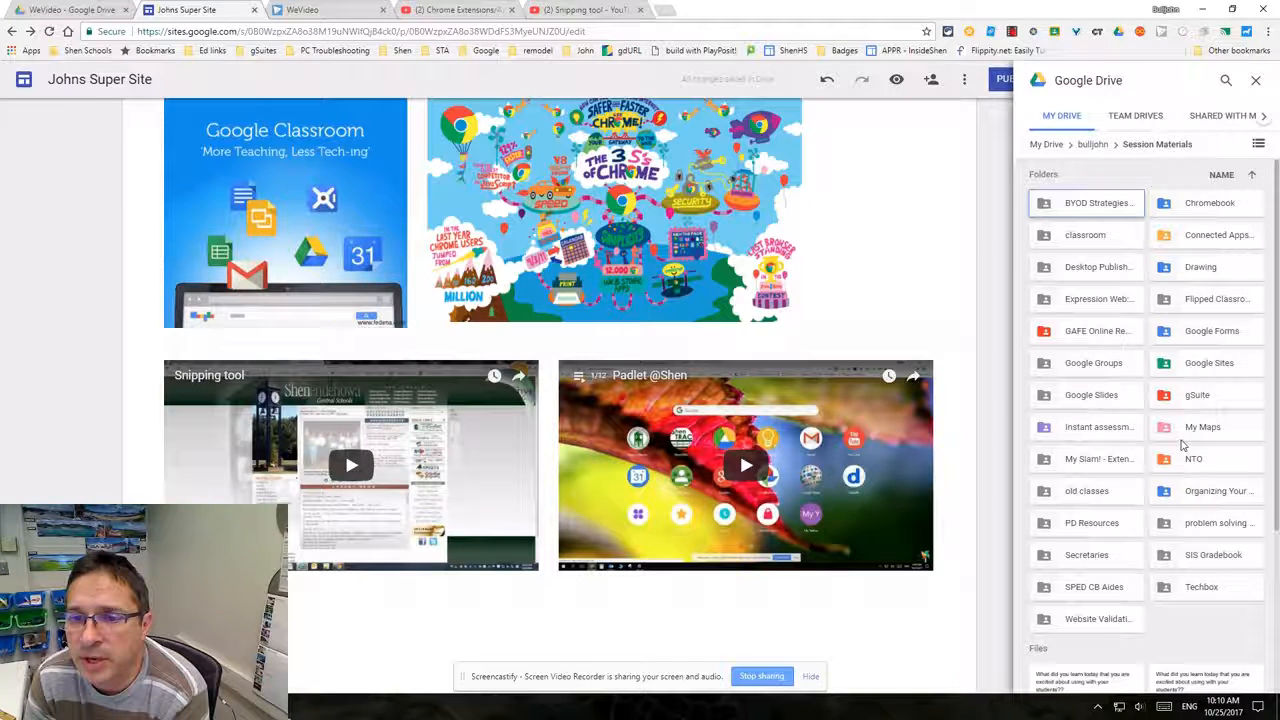
pyautogui.doubleClick(1203, 268)
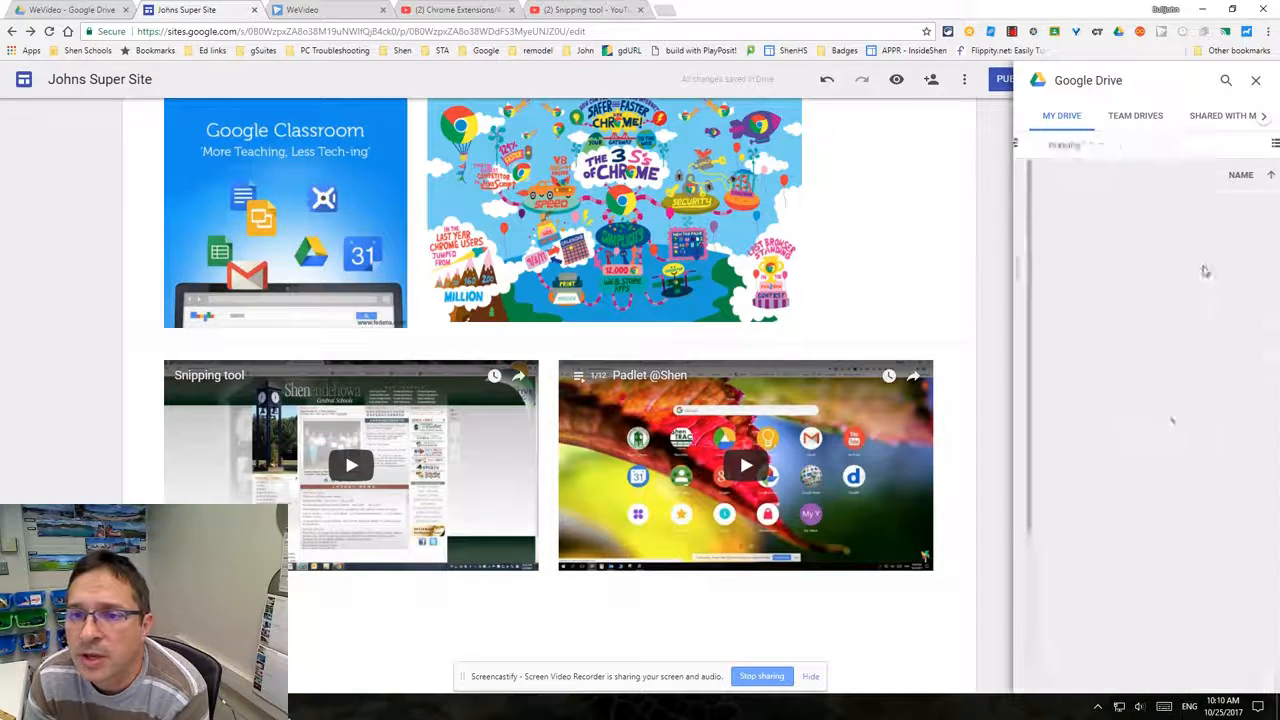
pyautogui.click(1095, 476)
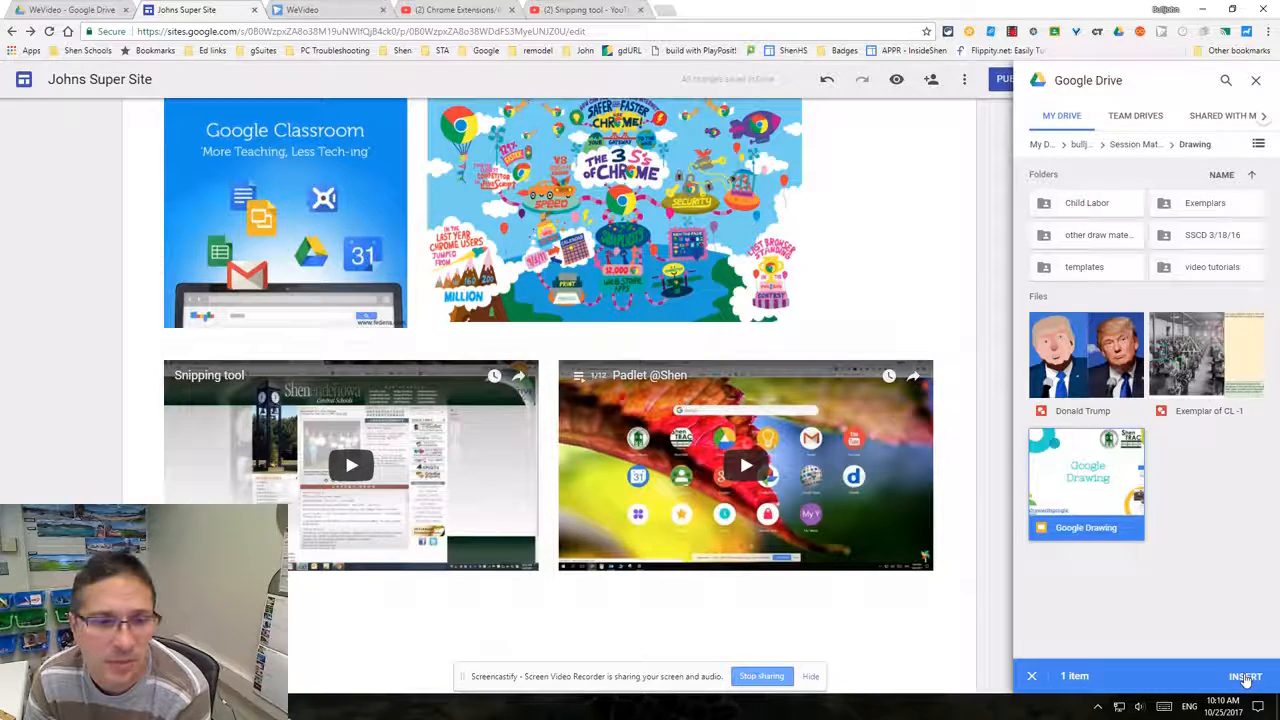
pyautogui.click(1245, 677)
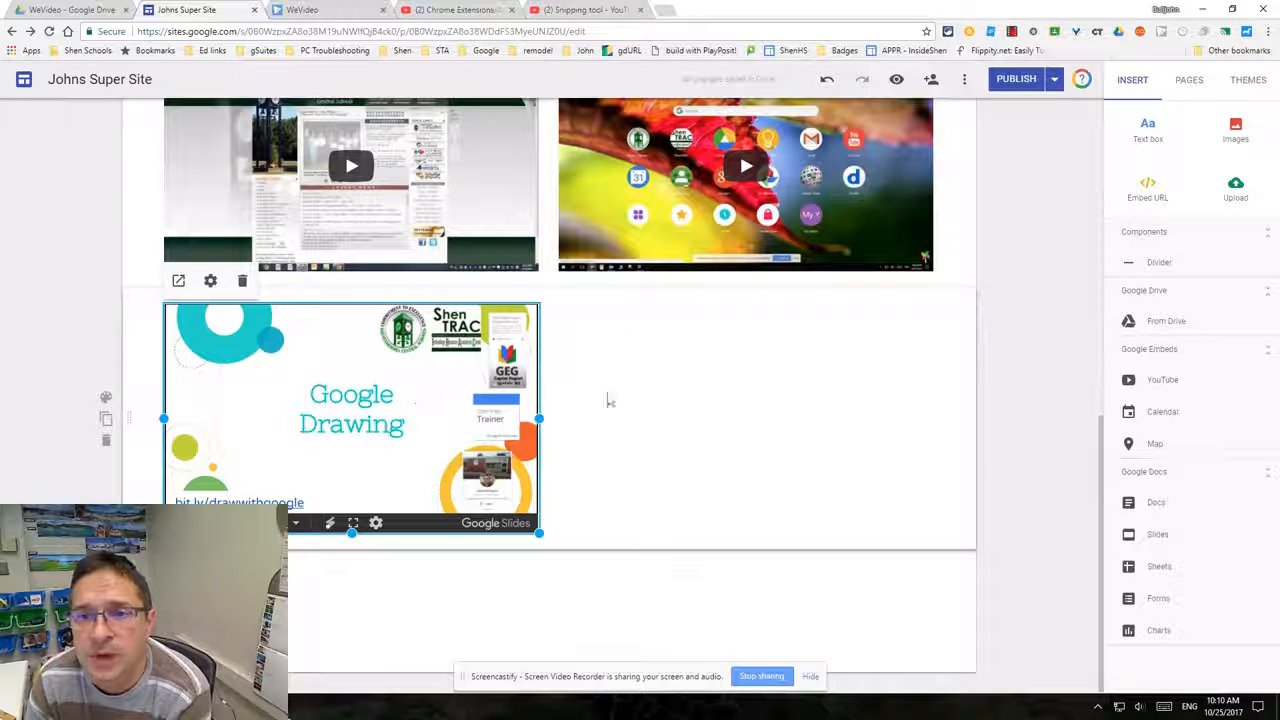
# - Embed two selected Google Calendars, the user's own and a colleague's, below the Google Drawing slides
pyautogui.click(578, 563)
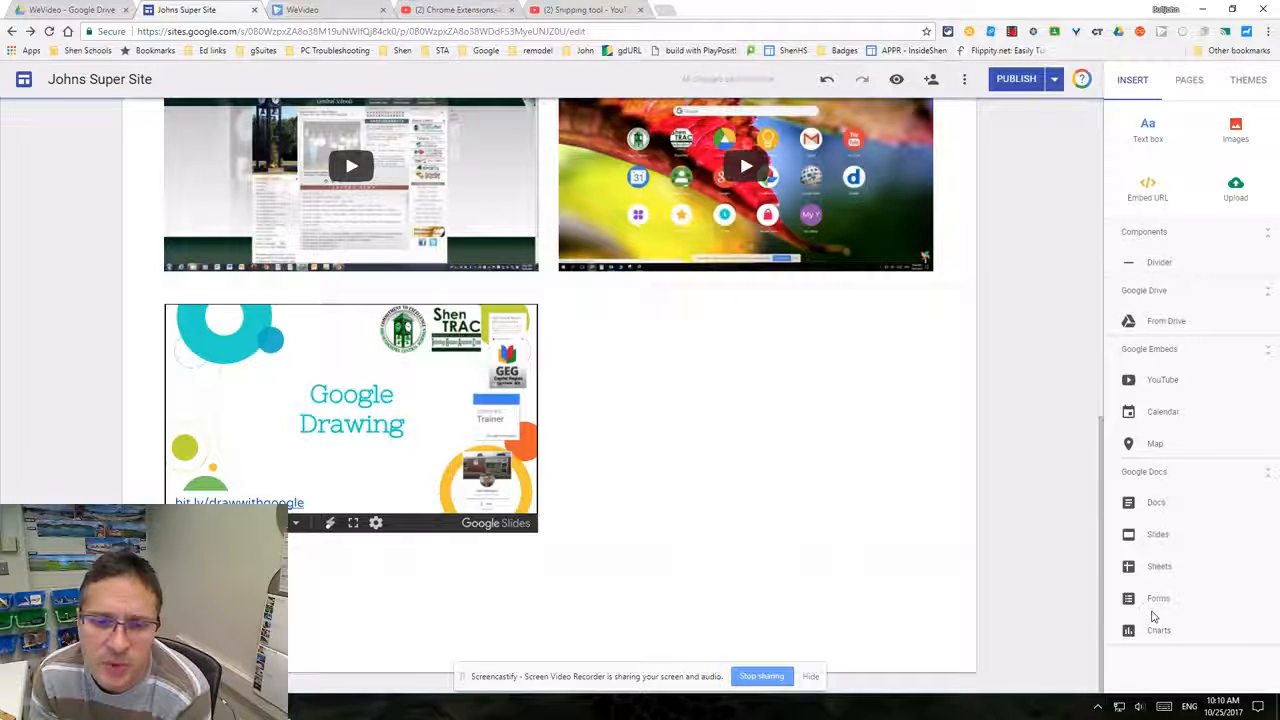
pyautogui.doubleClick(746, 440)
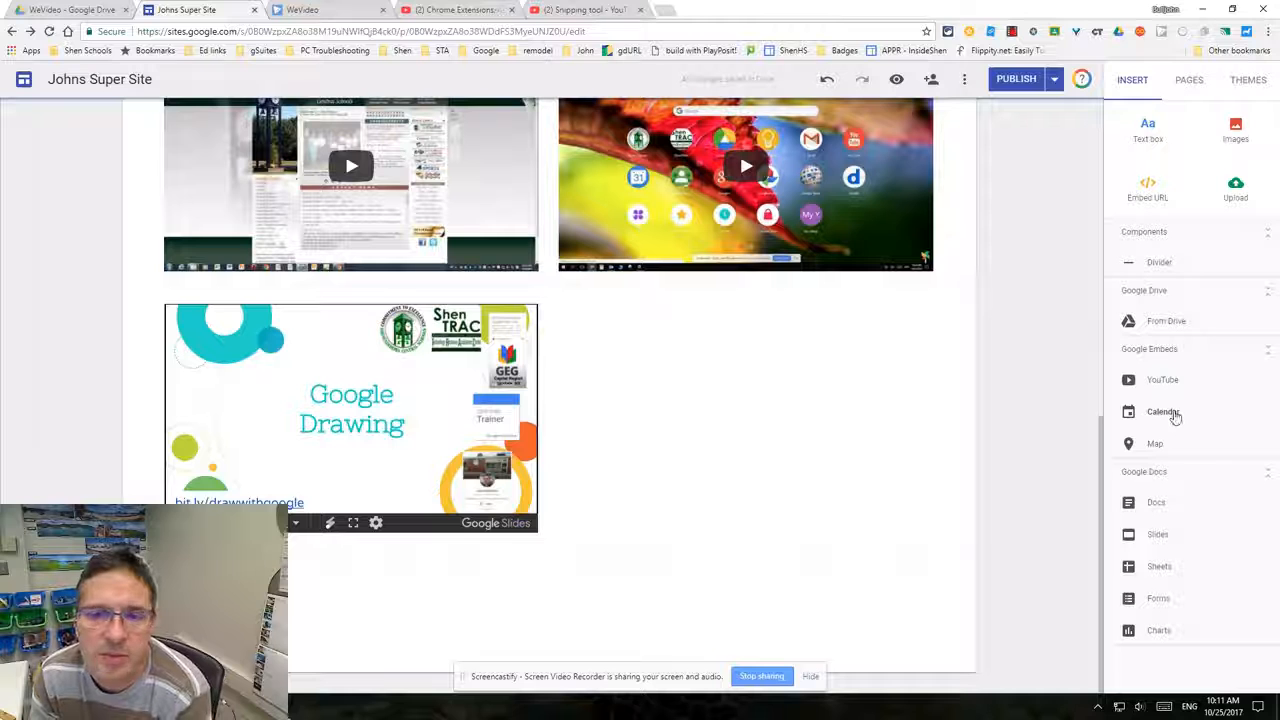
pyautogui.click(1170, 416)
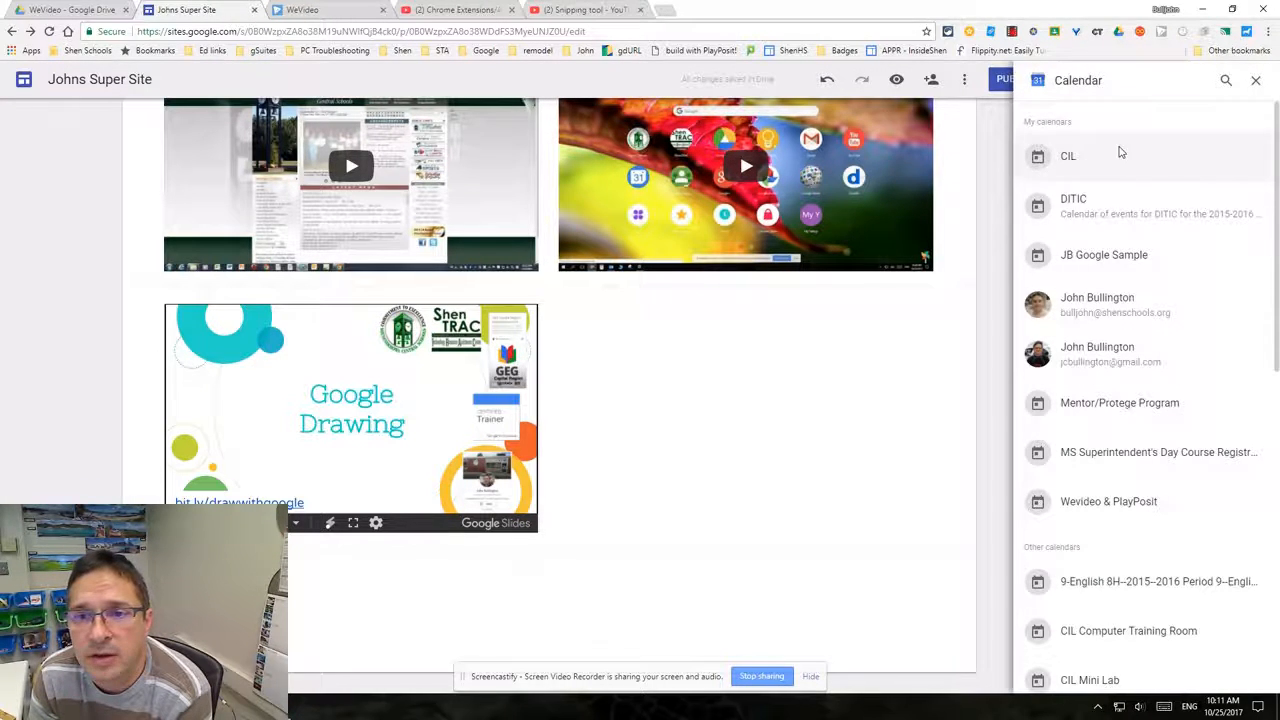
pyautogui.scroll(-5, 1137, 283)
pyautogui.scroll(-2, 1137, 287)
pyautogui.scroll(5, 1137, 286)
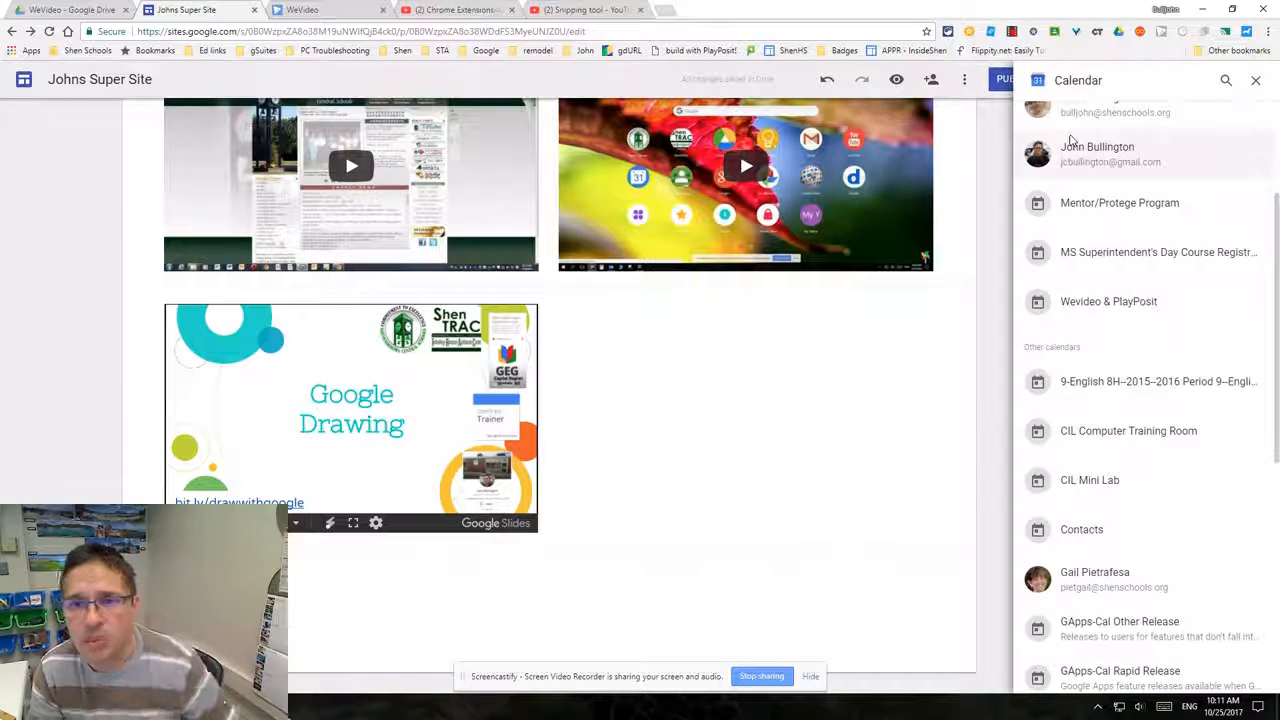
pyautogui.click(1073, 124)
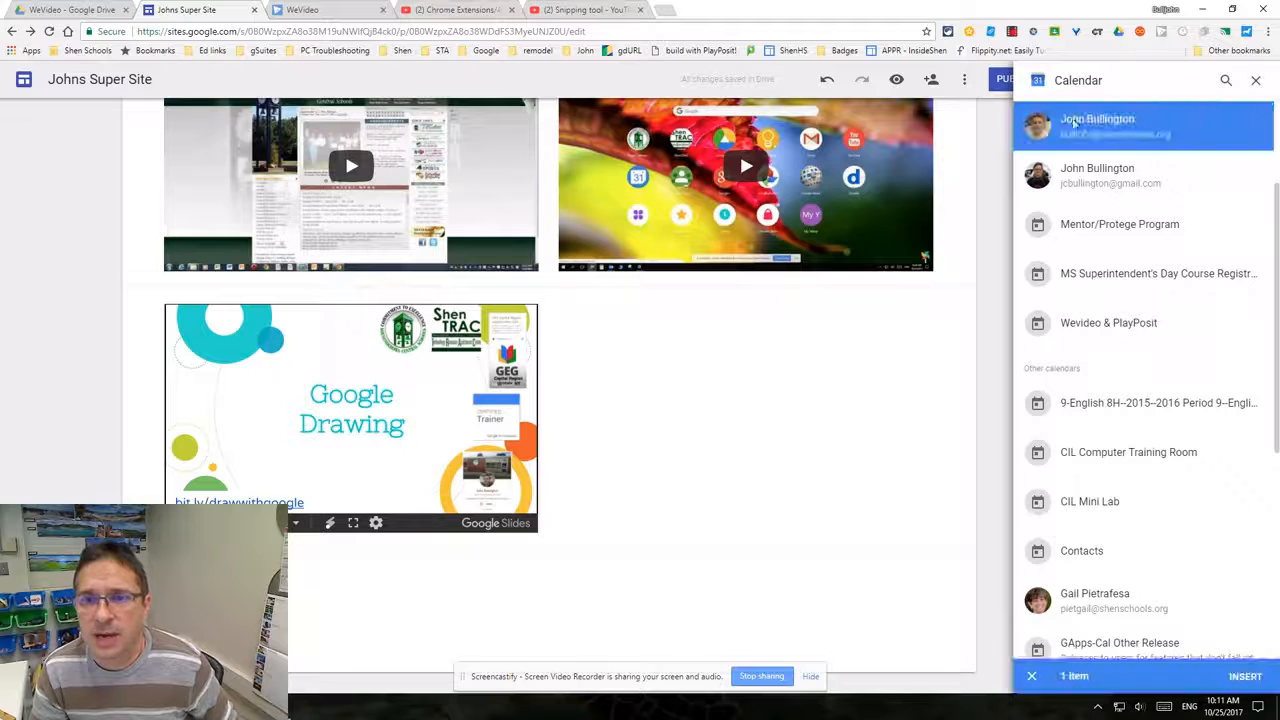
pyautogui.click(1075, 605)
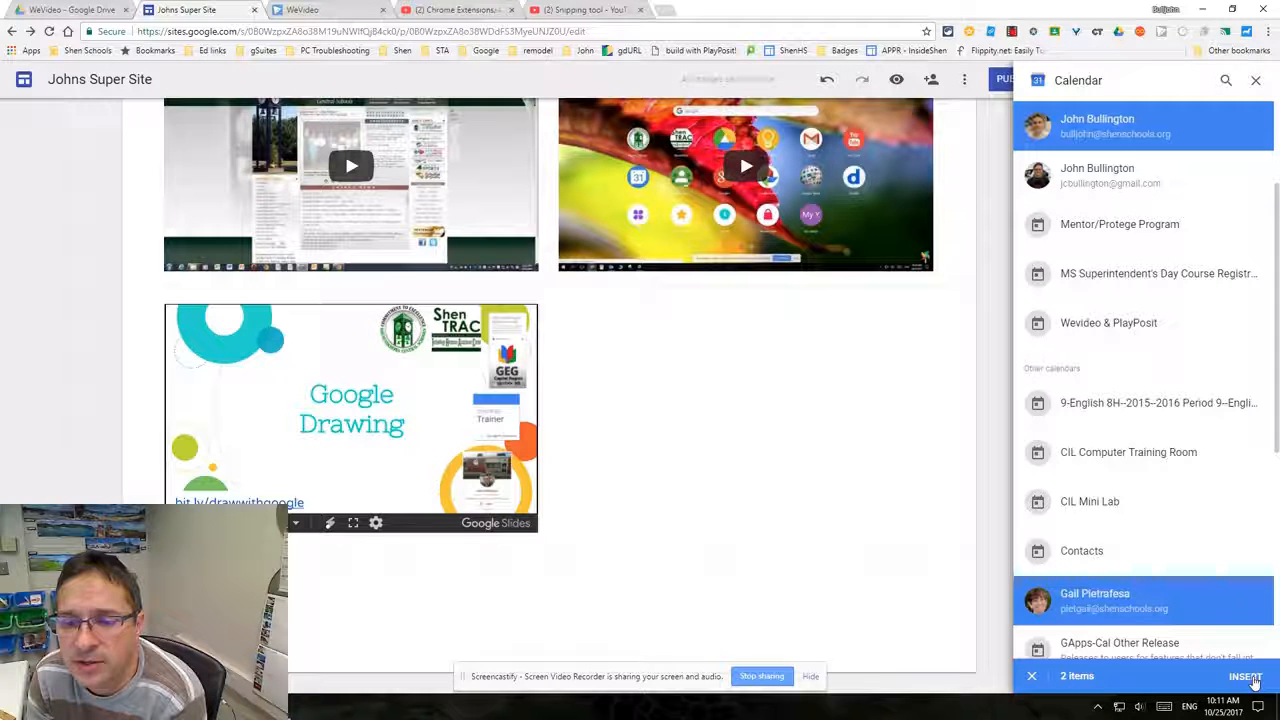
pyautogui.click(1245, 677)
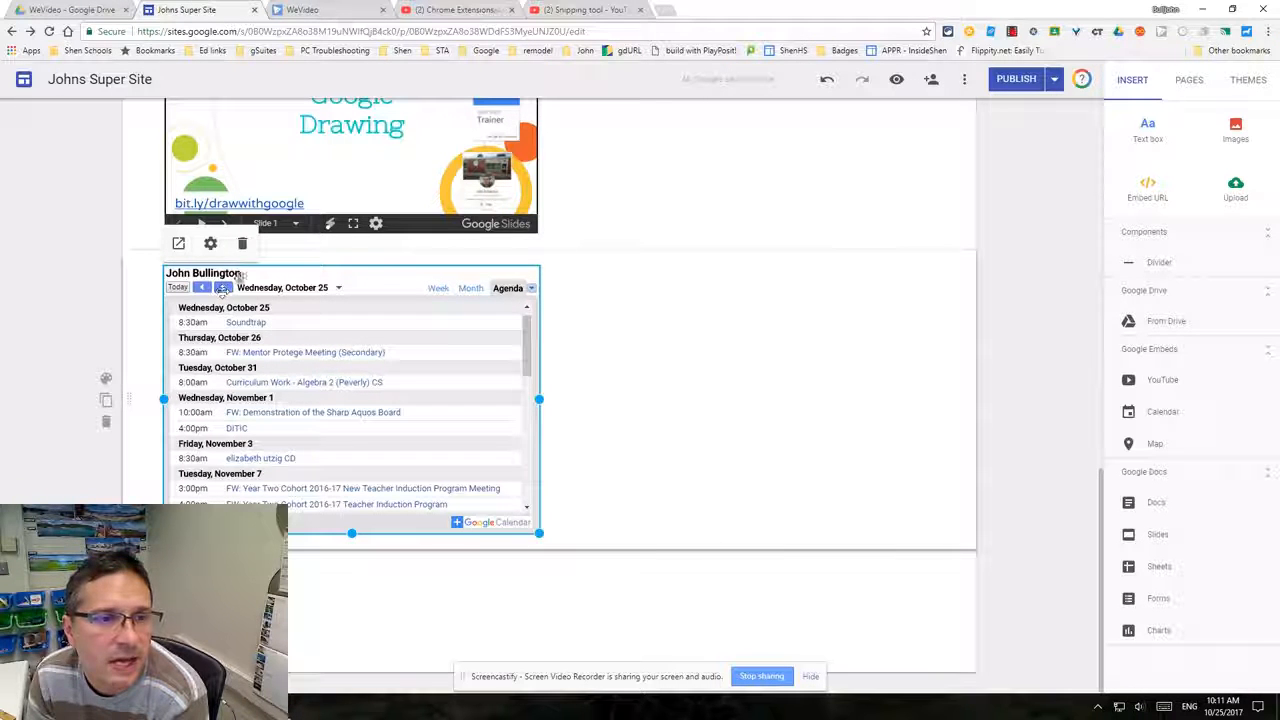
# - Preview the page and browse the embedded calendar's dates and views
pyautogui.click(895, 82)
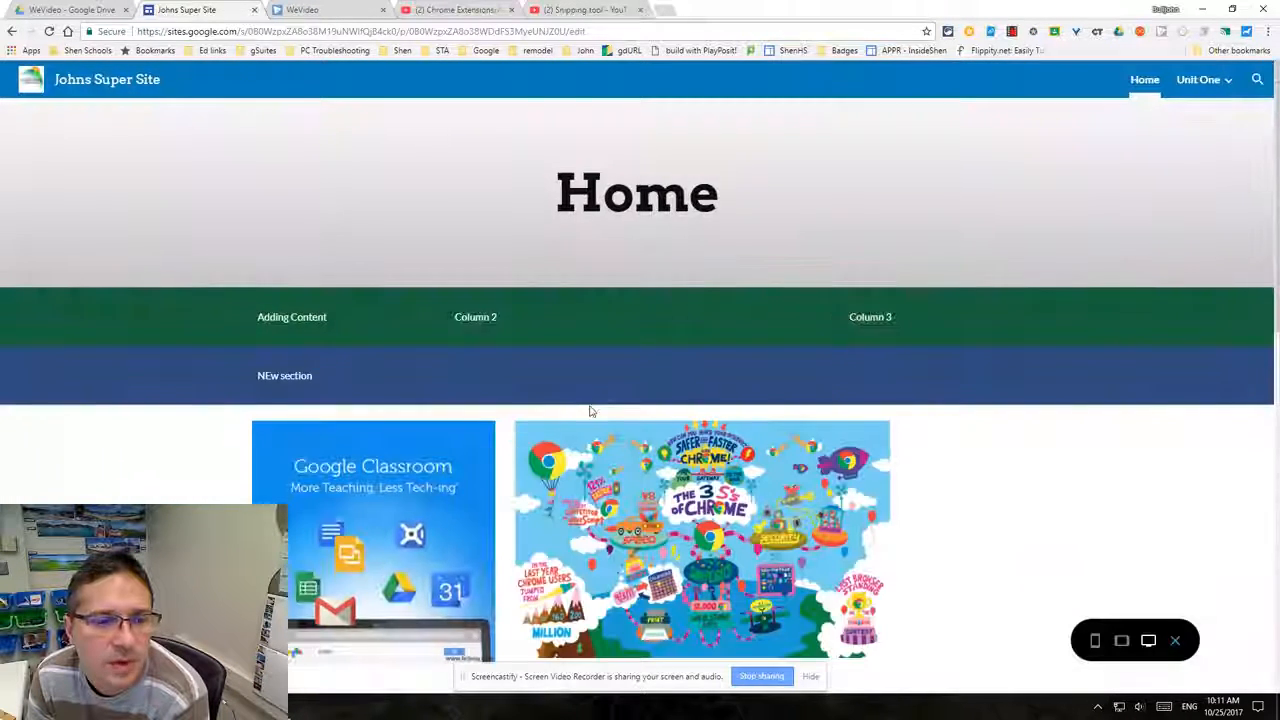
pyautogui.scroll(-10, 591, 409)
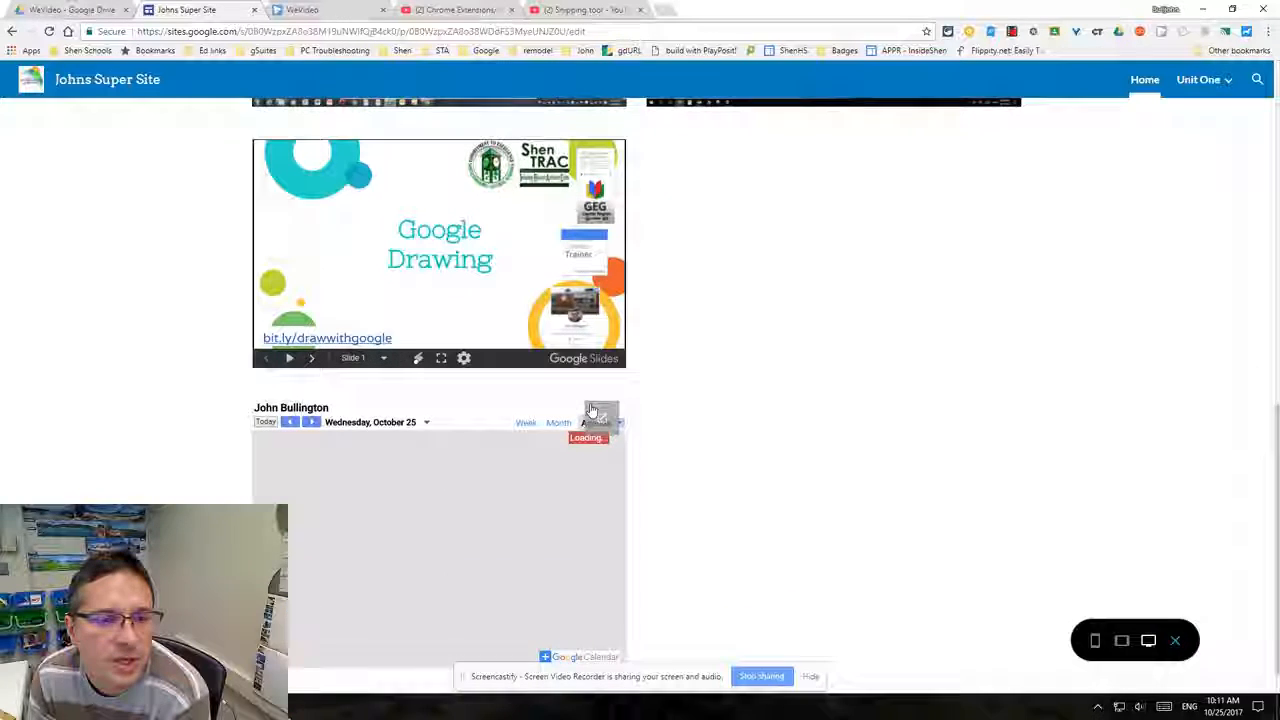
pyautogui.moveTo(614, 430); pyautogui.dragTo(622, 545)
pyautogui.moveTo(620, 486); pyautogui.dragTo(618, 437)
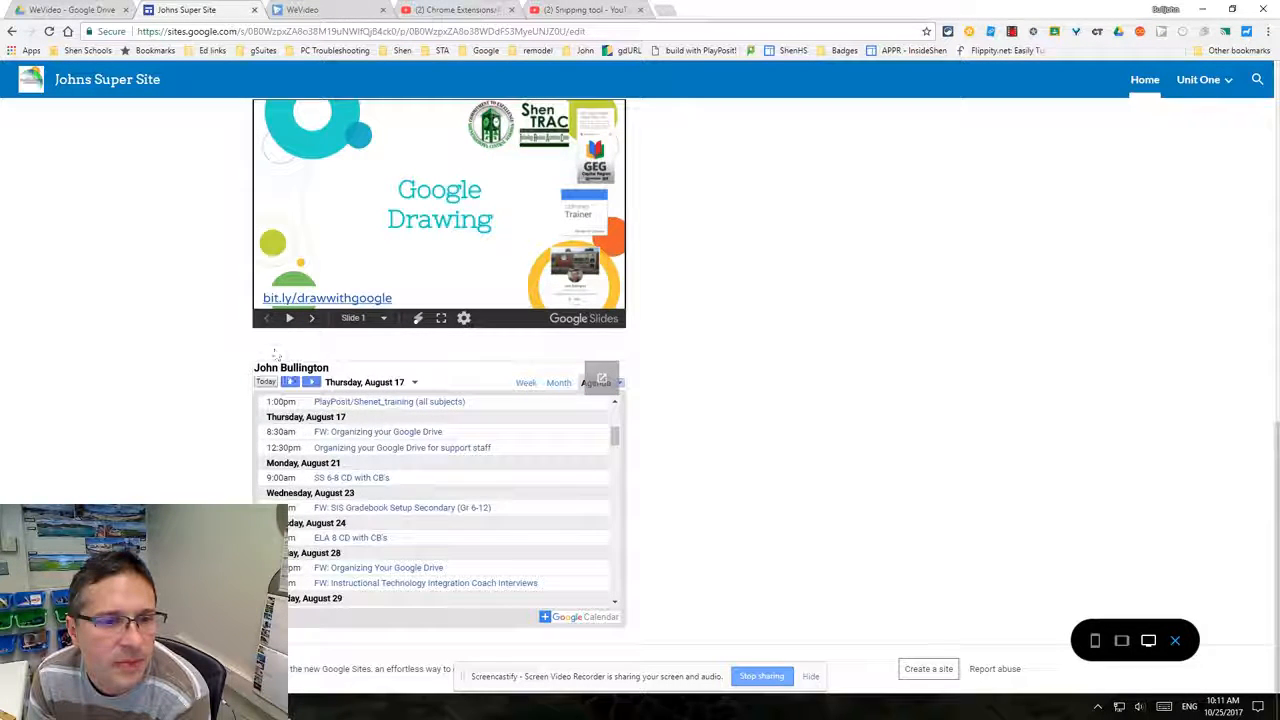
pyautogui.click(312, 383)
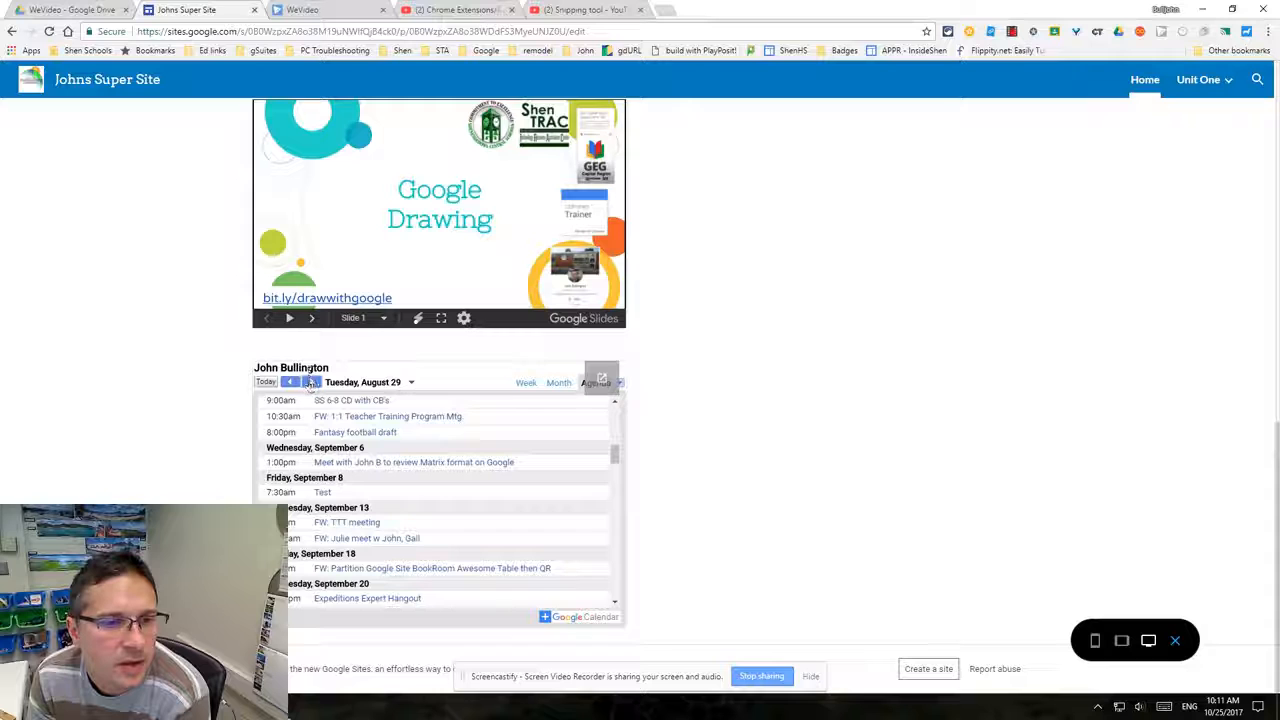
pyautogui.click(312, 383)
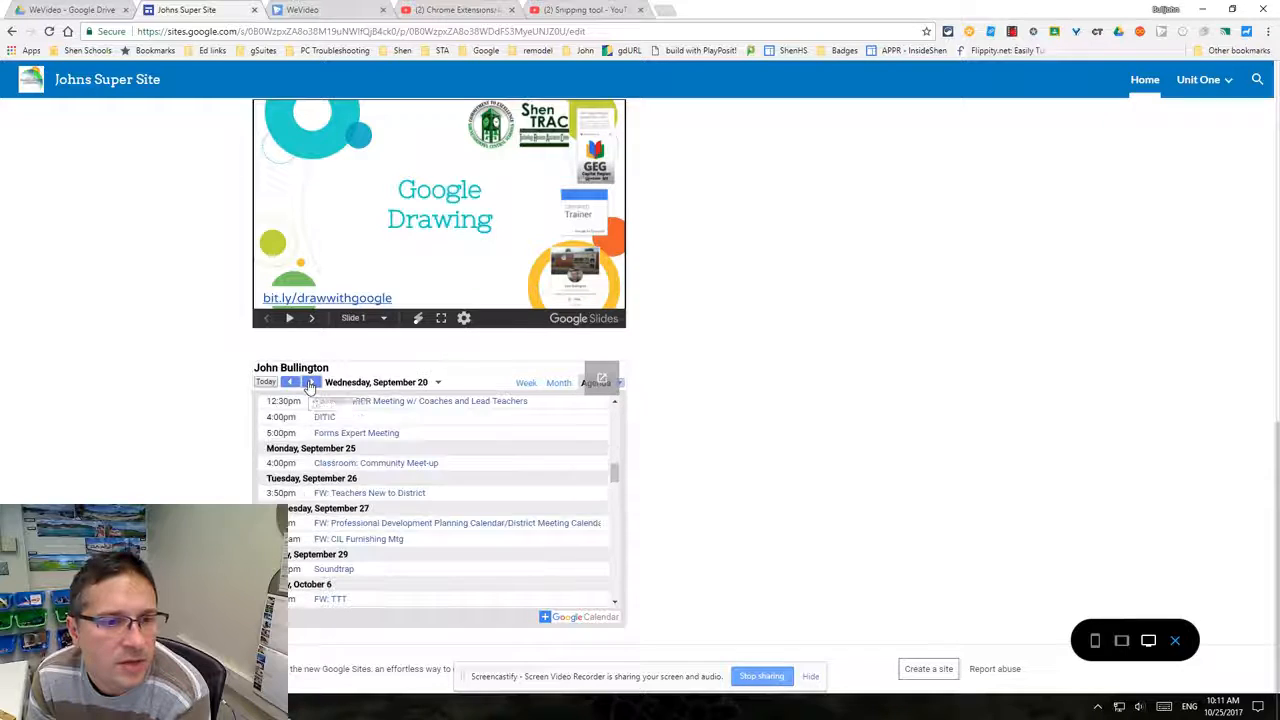
pyautogui.click(557, 383)
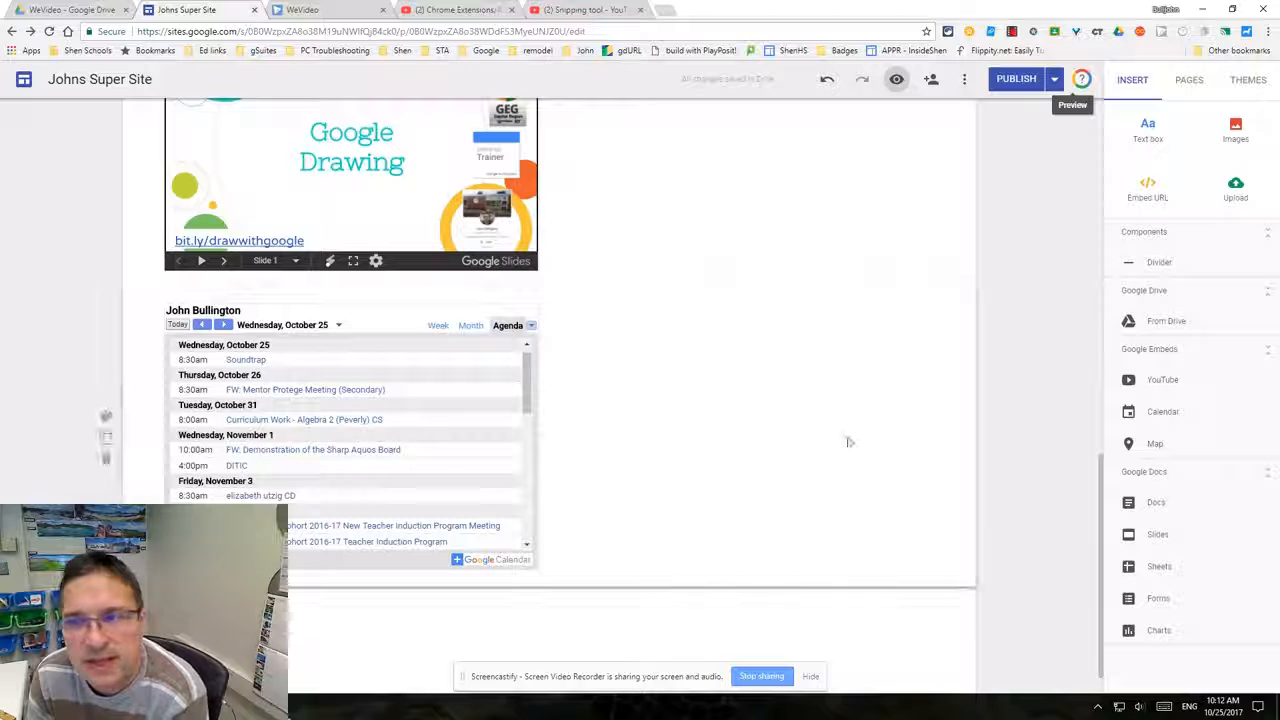
# - Open the calendar's settings, turn off Show Title and set the View Mode to Month
pyautogui.click(388, 418)
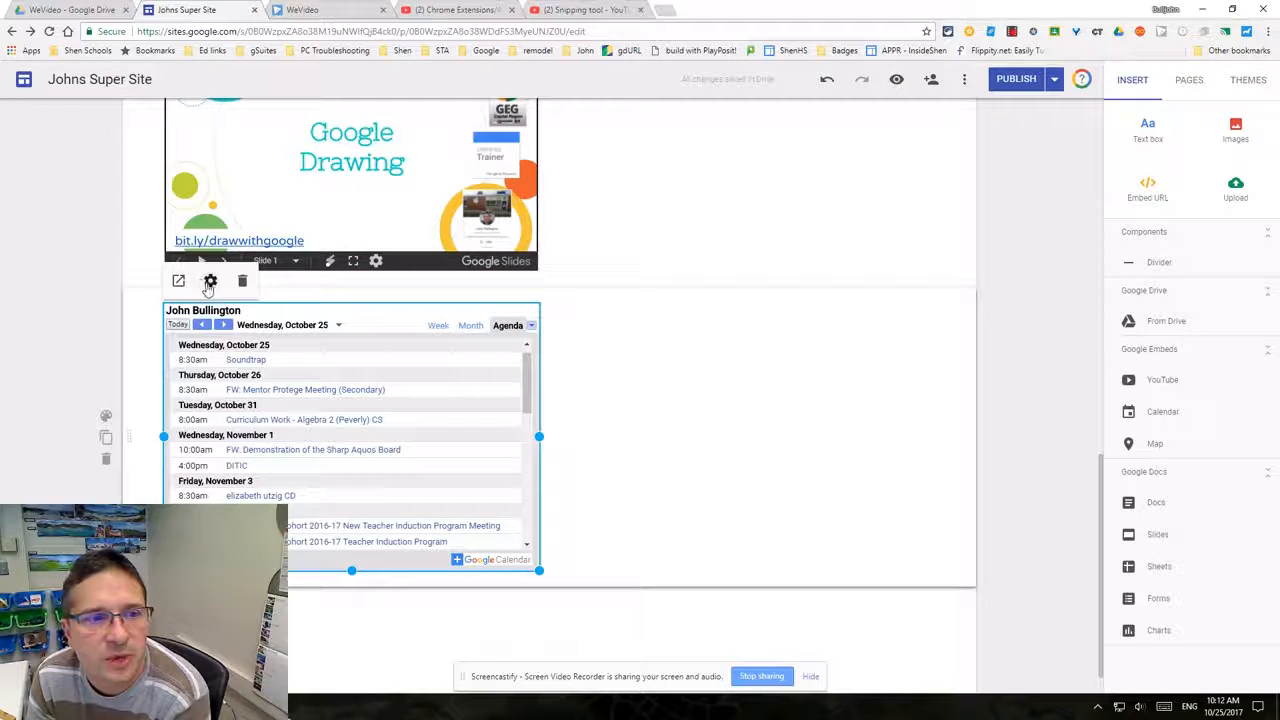
pyautogui.click(209, 281)
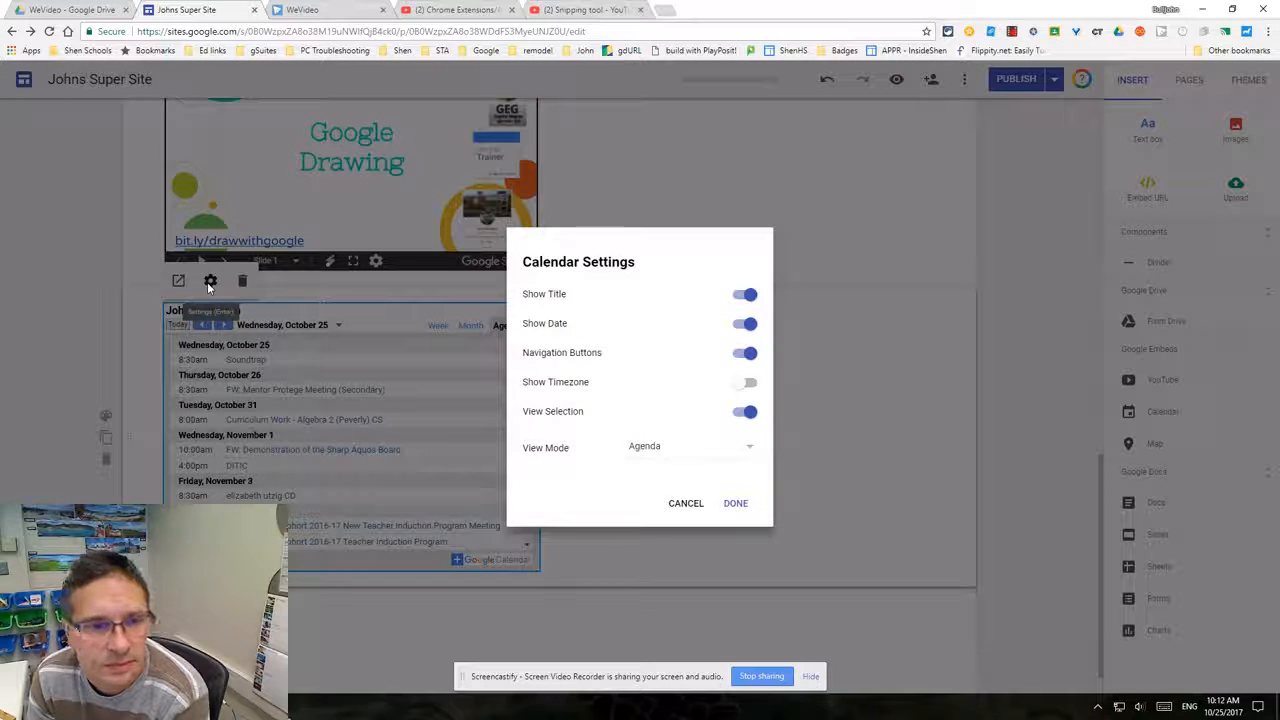
pyautogui.click(745, 295)
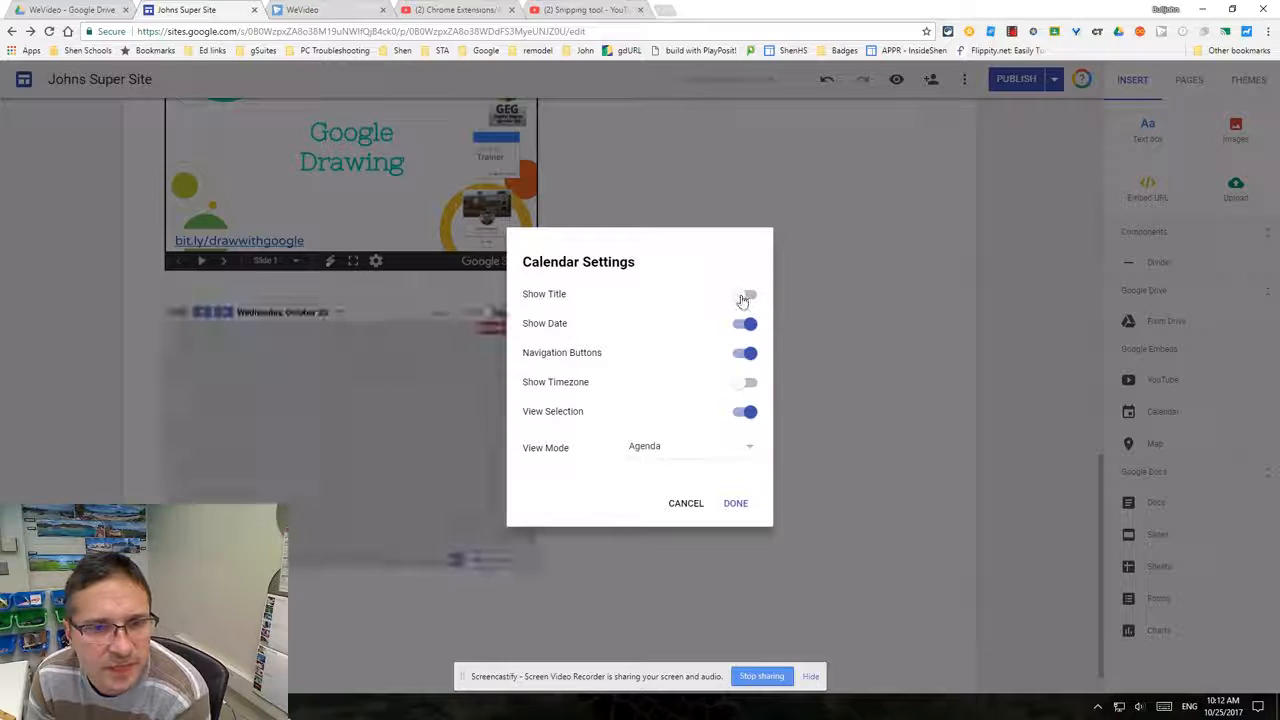
pyautogui.click(685, 460)
pyautogui.click(643, 398)
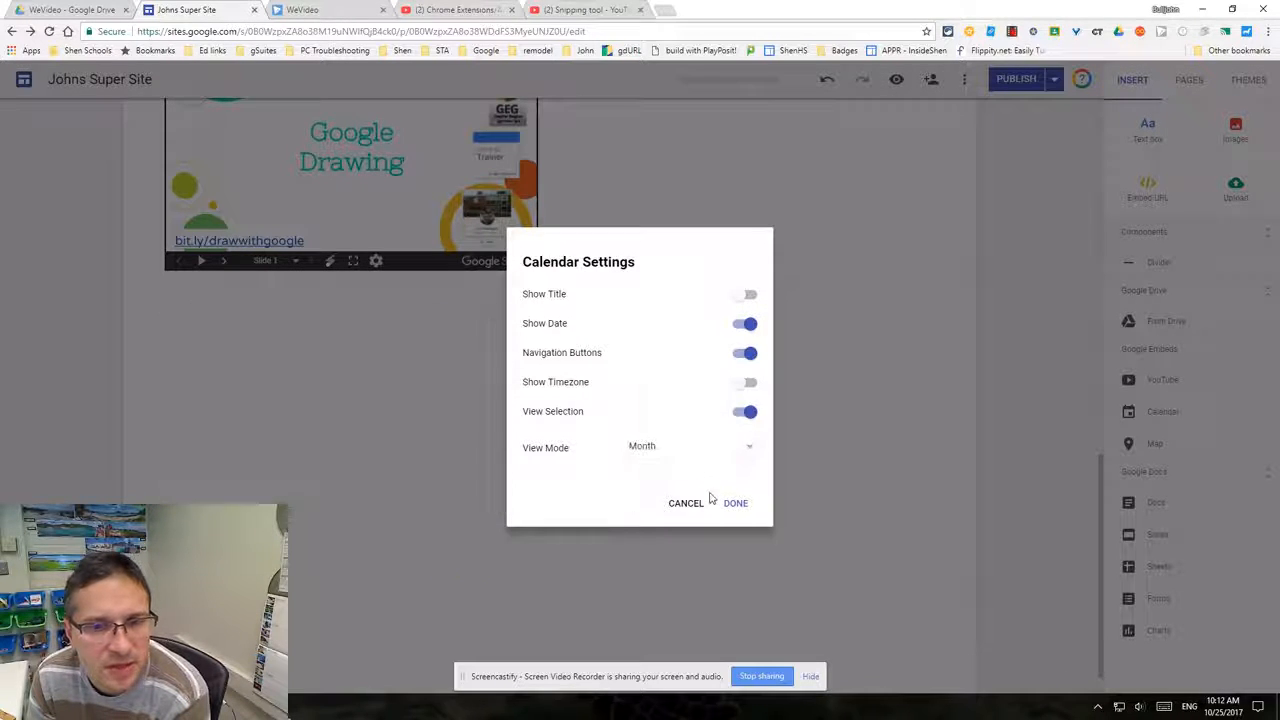
pyautogui.click(735, 505)
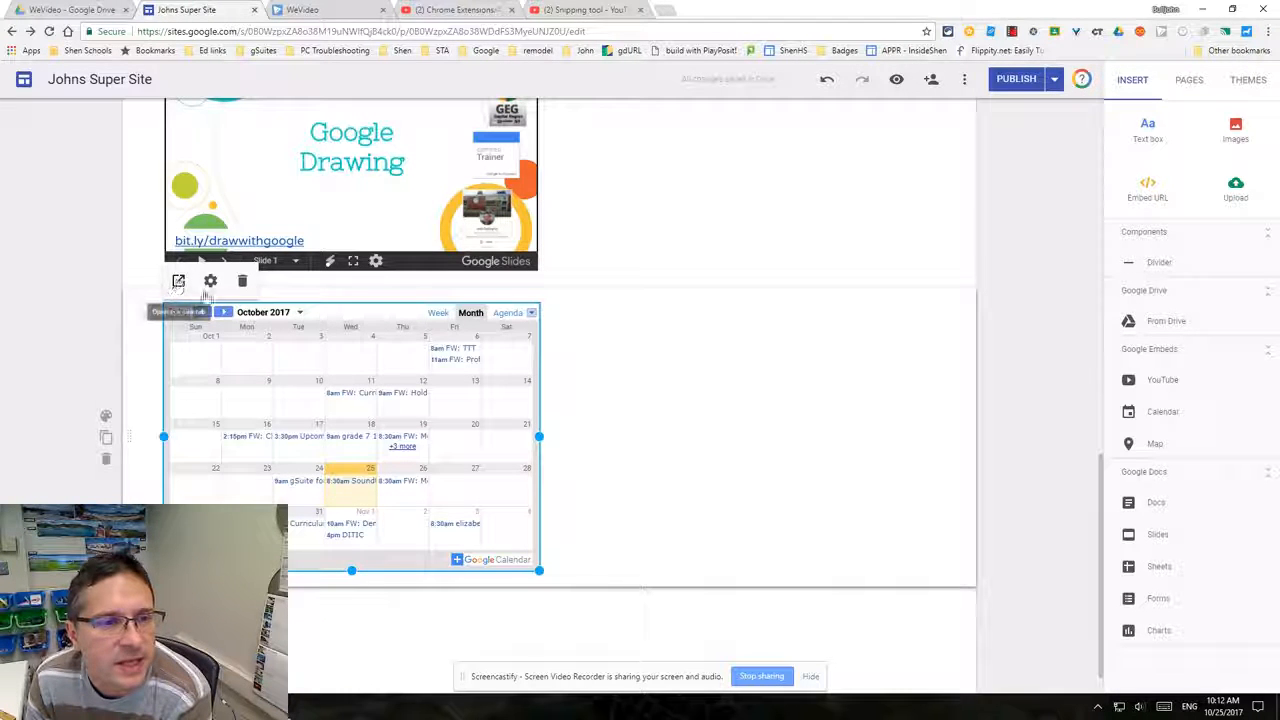
# - Select the Snipping tool video, then the section holding the Google Drawing slides
pyautogui.scroll(4, 714, 387)
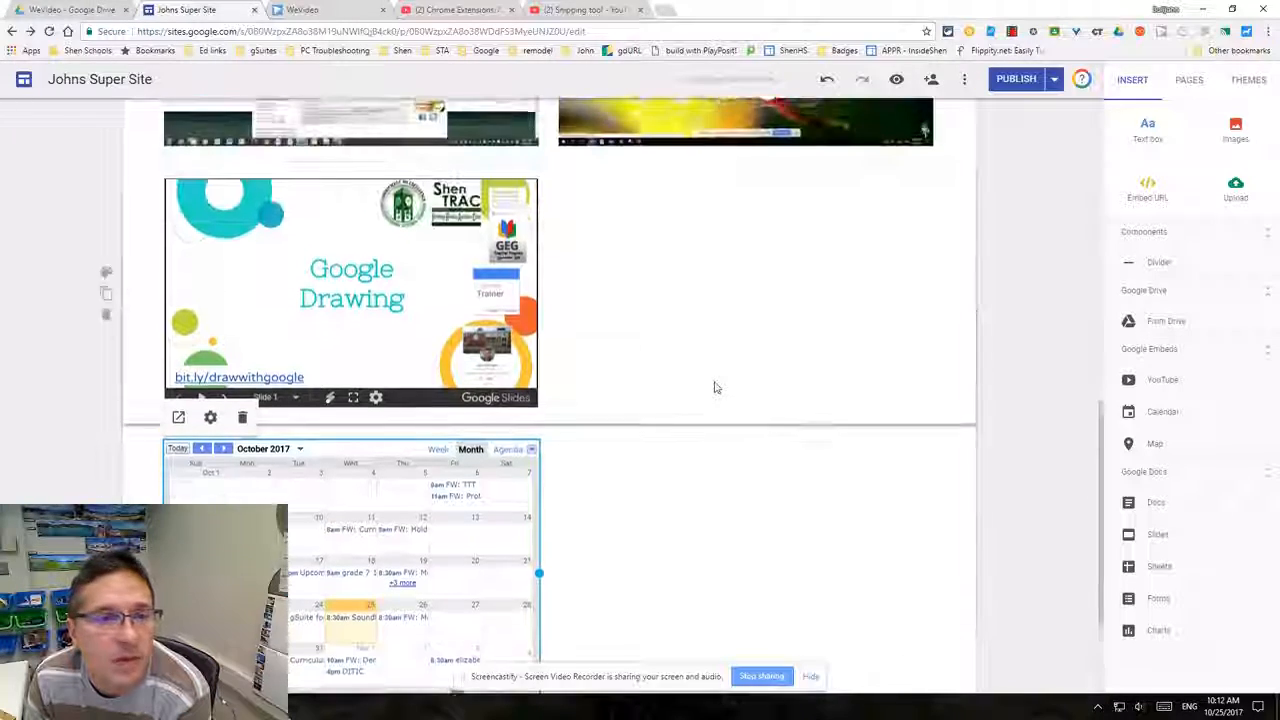
pyautogui.scroll(1, 733, 372)
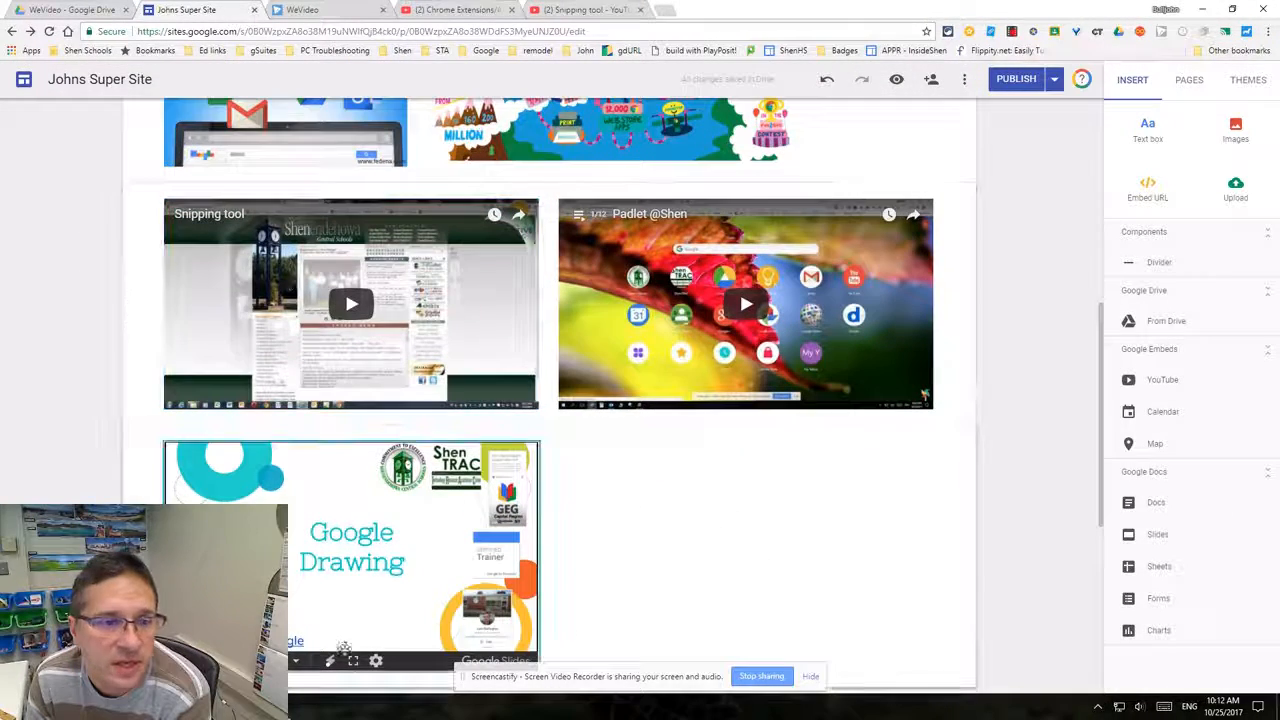
pyautogui.click(471, 344)
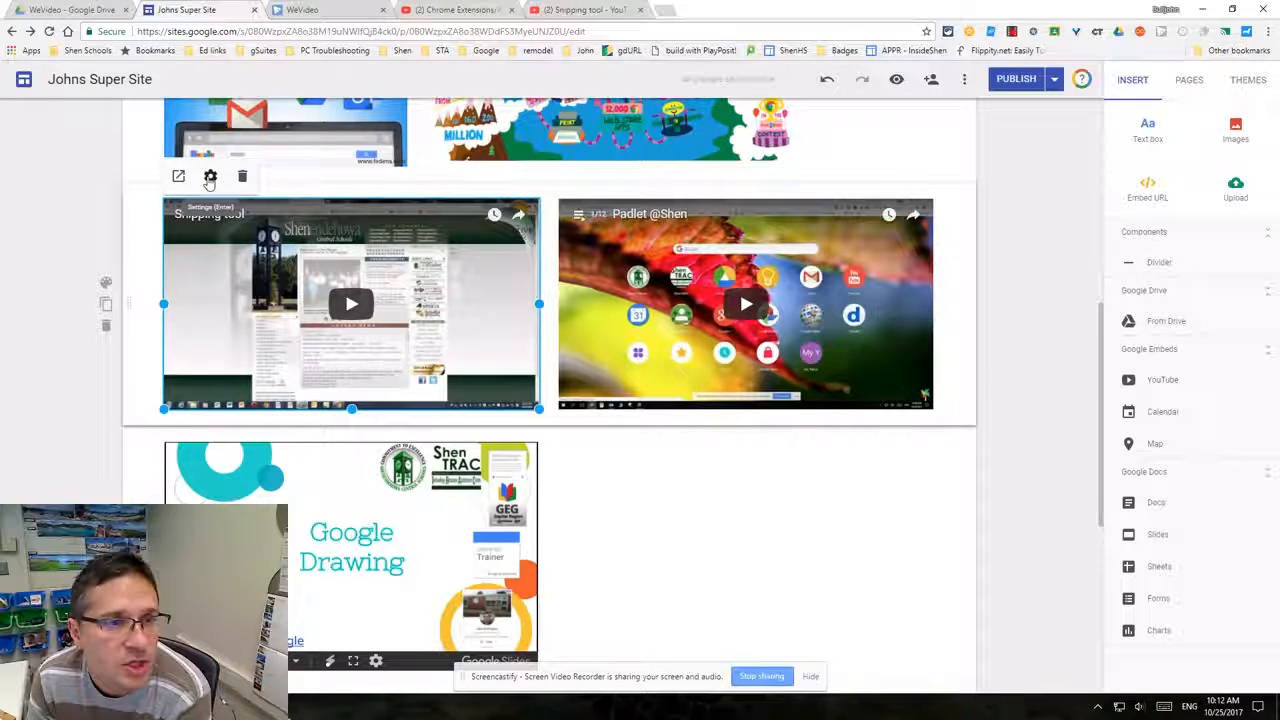
pyautogui.click(723, 528)
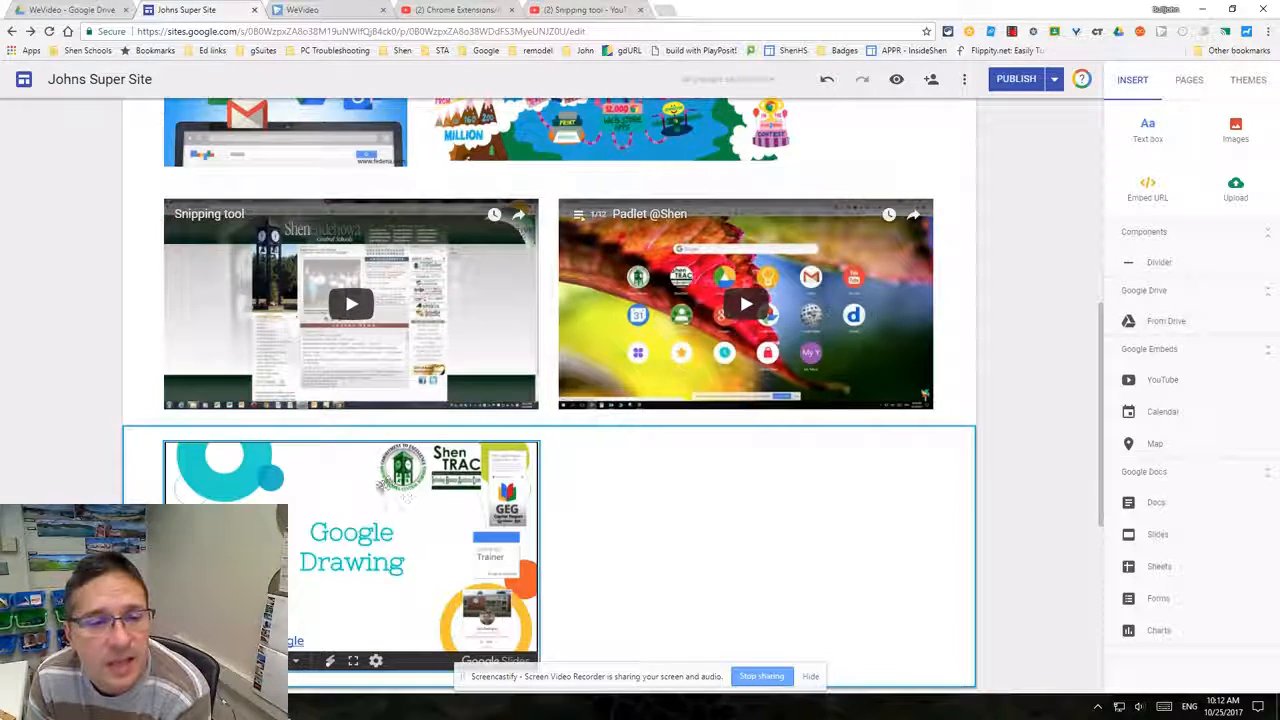
pyautogui.scroll(-1, 739, 289)
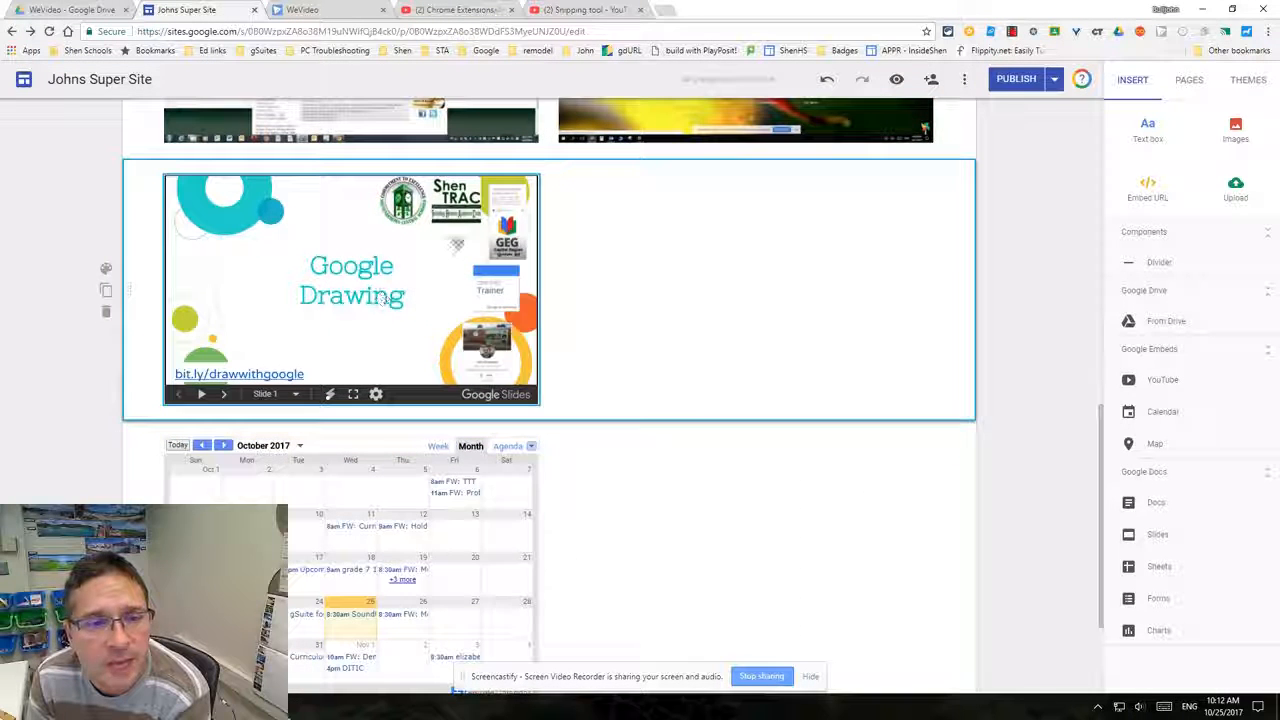